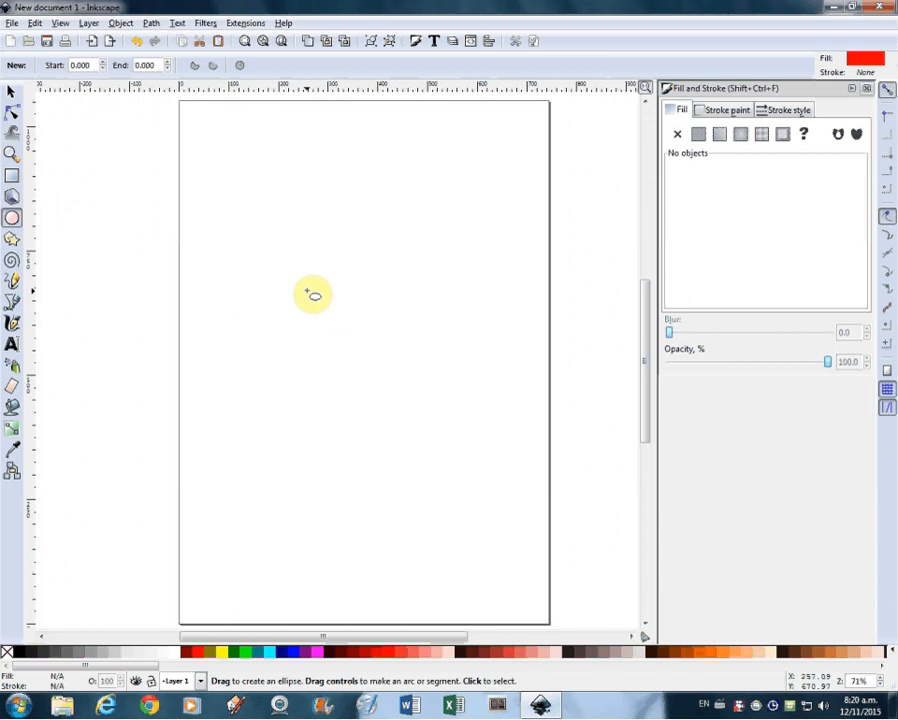
# Draw a red circle about 267 px in diameter and place it slightly above the middle of the page
pyautogui.moveTo(274, 265); pyautogui.dragTo(406, 411)
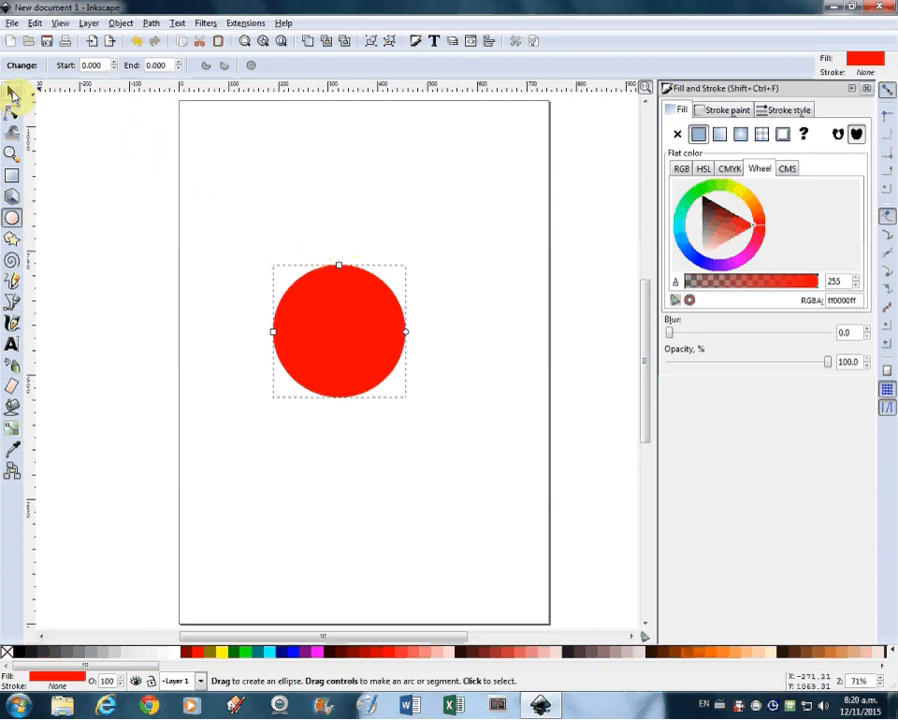
pyautogui.click(12, 92)
pyautogui.moveTo(347, 325); pyautogui.dragTo(352, 353)
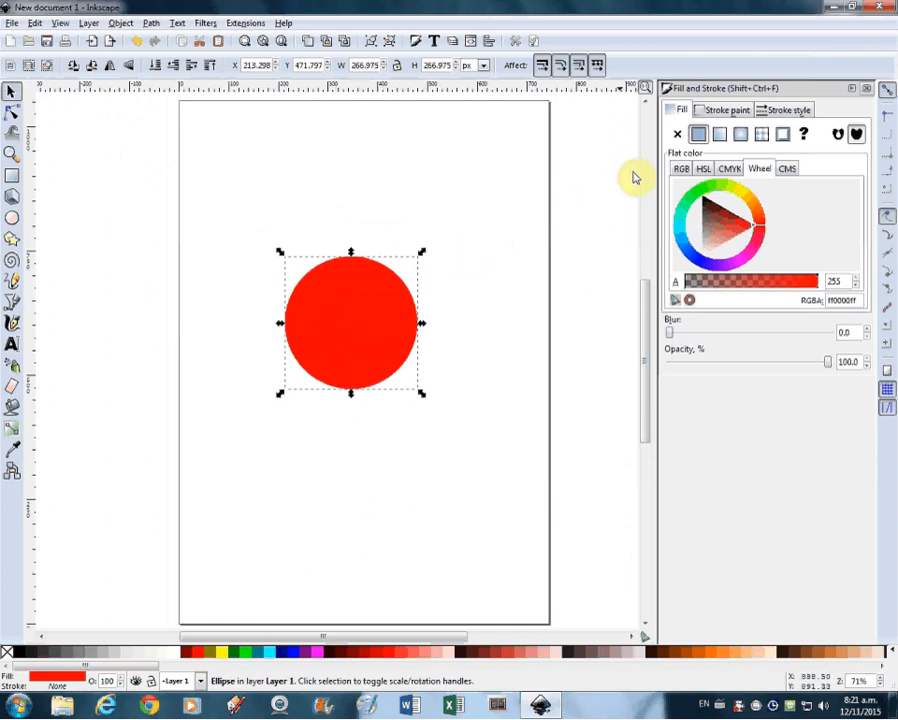
# Give the circle a radial gradient fill and set its outer stop to near-black, RGBA 030000ff
pyautogui.click(720, 138)
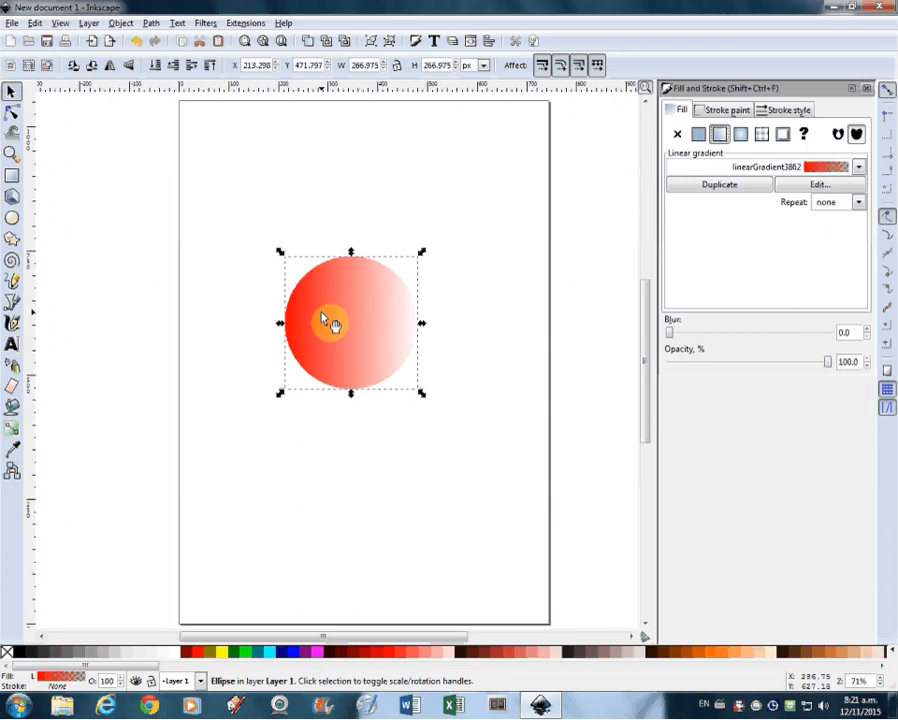
pyautogui.click(741, 137)
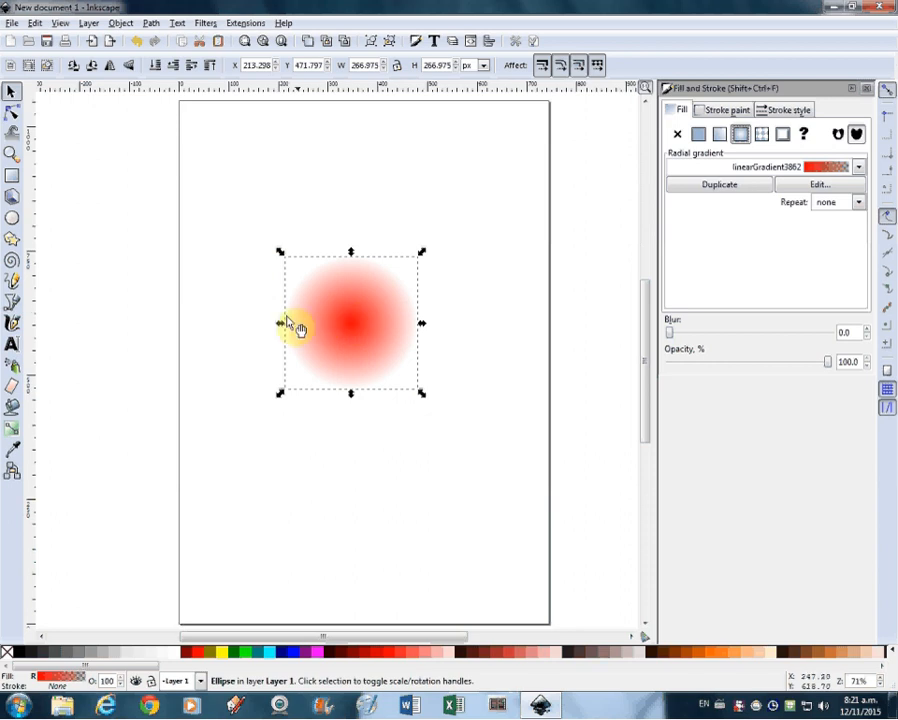
pyautogui.click(10, 428)
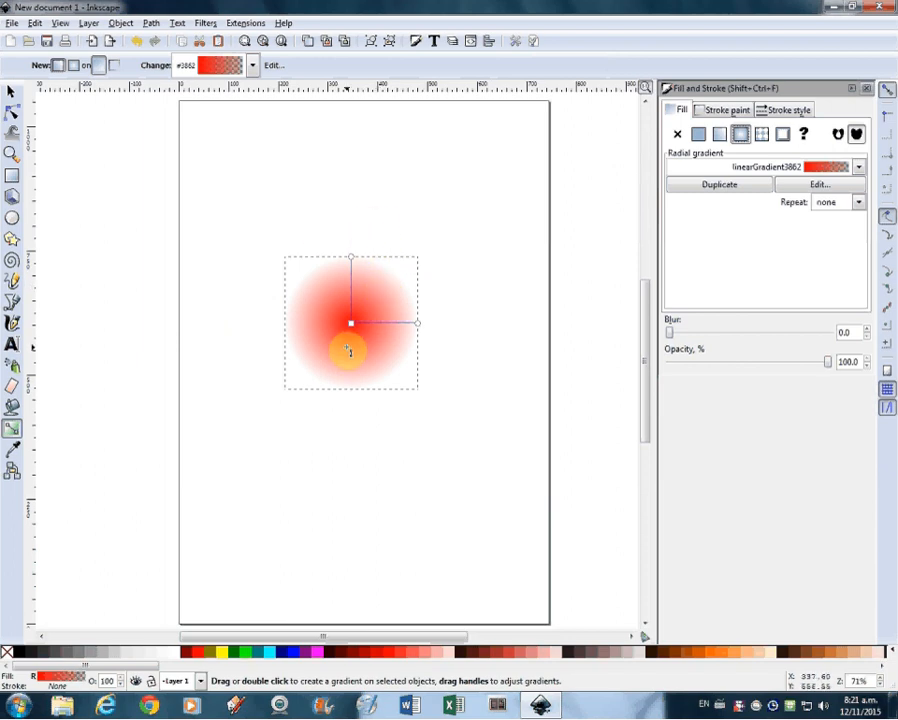
pyautogui.click(351, 257)
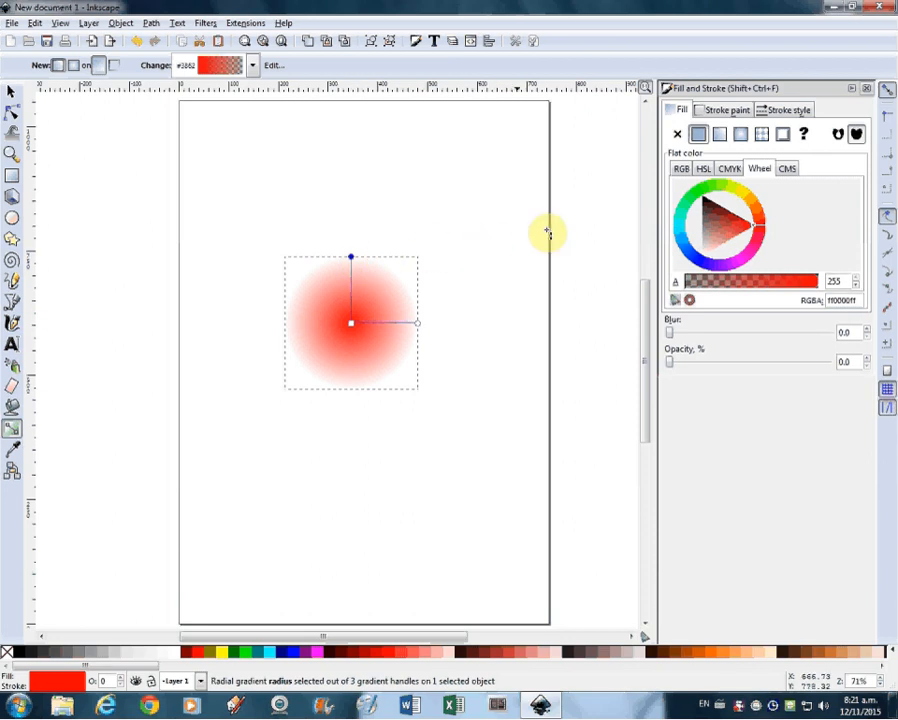
pyautogui.click(706, 205)
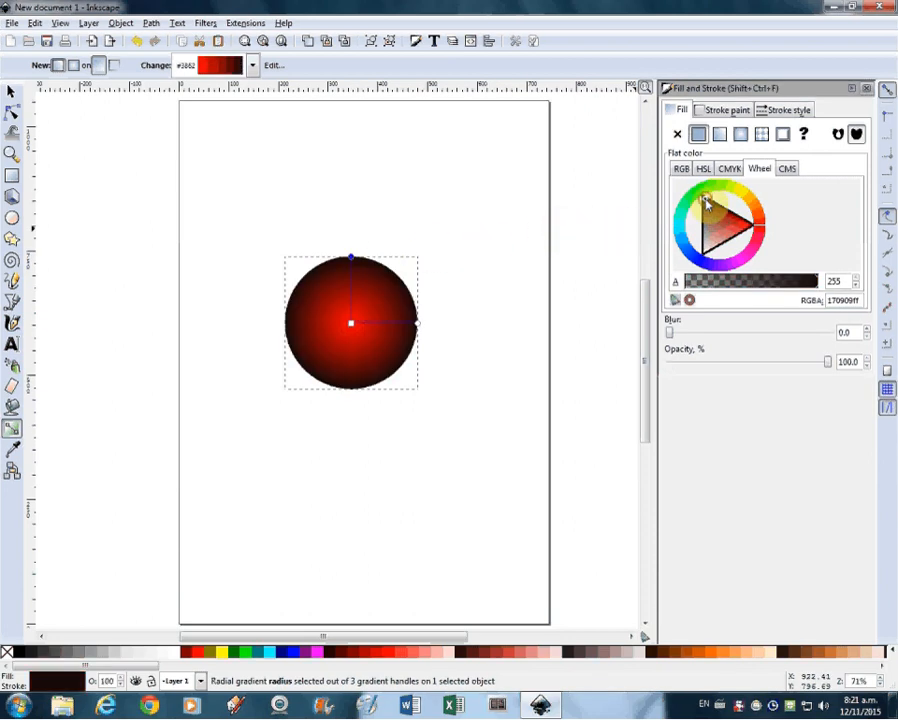
pyautogui.moveTo(706, 205); pyautogui.dragTo(703, 198)
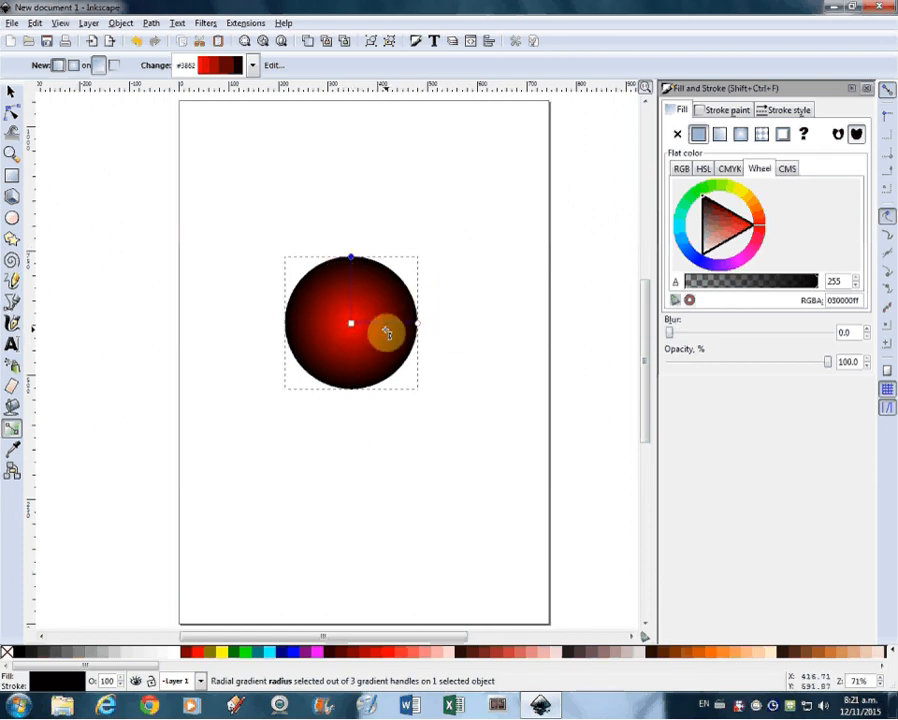
# Set the radial gradient's centre stop to off-white, RGBA fff1f1ff
pyautogui.moveTo(359, 337)
pyautogui.mouseDown()
pyautogui.moveTo(363, 360)
pyautogui.moveTo(356, 330)
pyautogui.mouseUp()
pyautogui.click(352, 328)
pyautogui.click(752, 231)
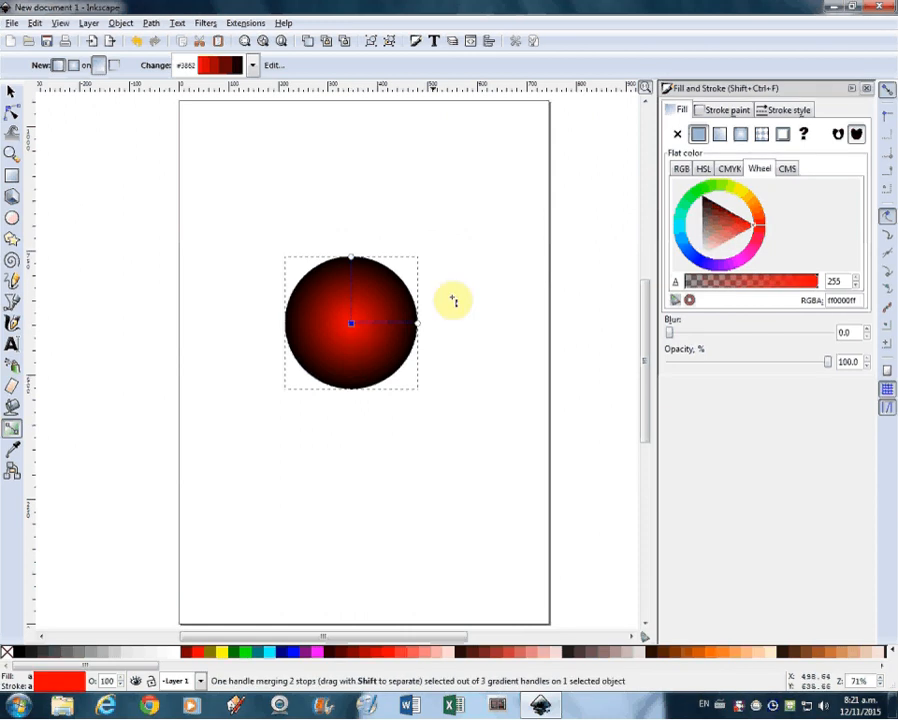
pyautogui.moveTo(752, 231); pyautogui.dragTo(707, 256)
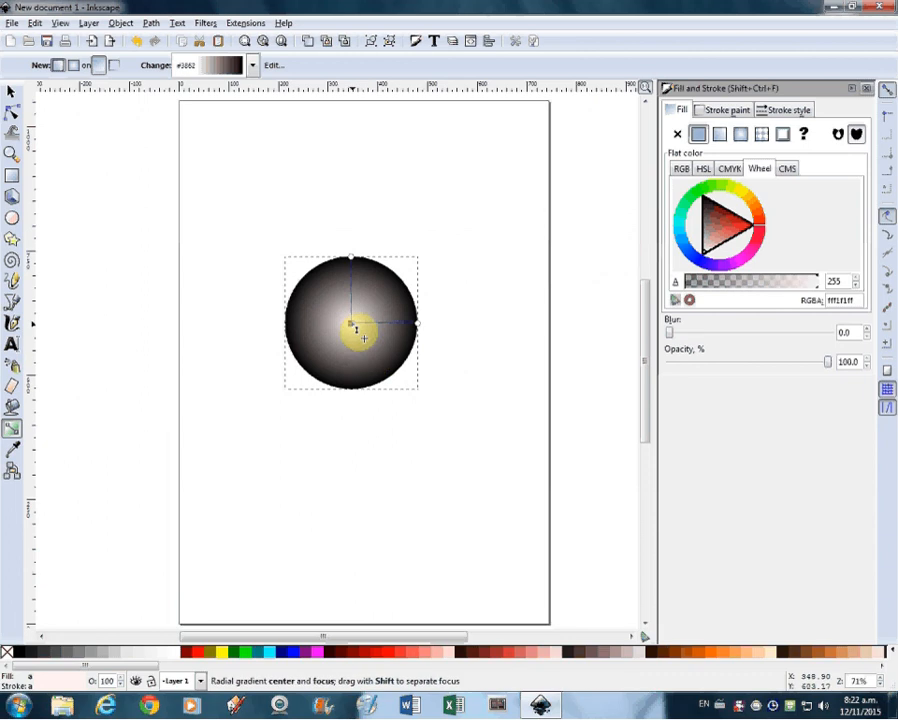
# Shift the radial gradient's centre toward the ball's upper left and fine-tune its vertical radius to form an off-centre highlight
pyautogui.moveTo(352, 325); pyautogui.dragTo(332, 289)
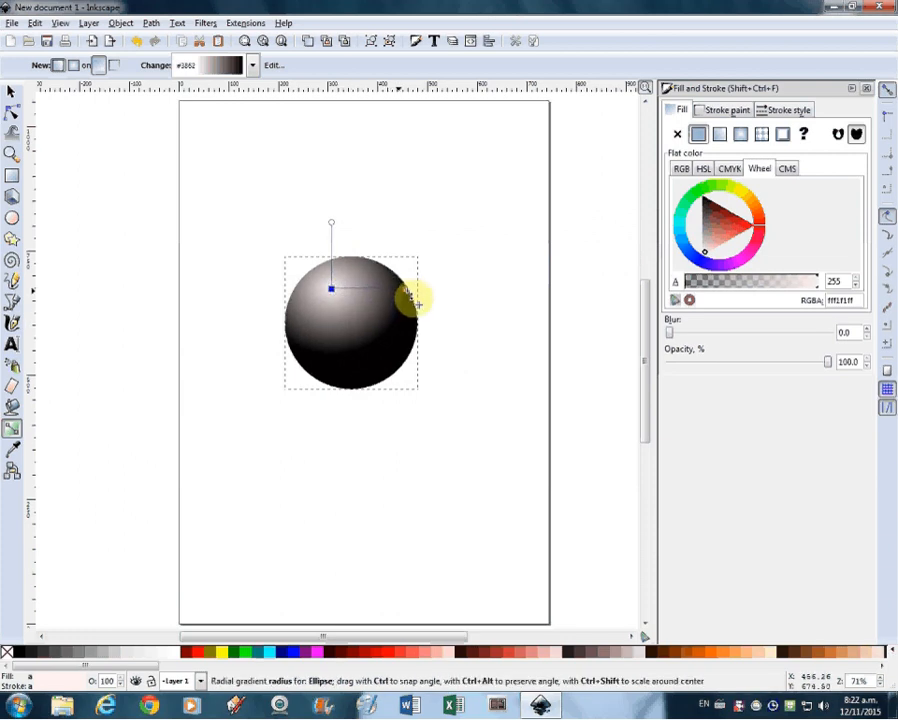
pyautogui.click(414, 298)
pyautogui.moveTo(336, 292); pyautogui.dragTo(332, 300)
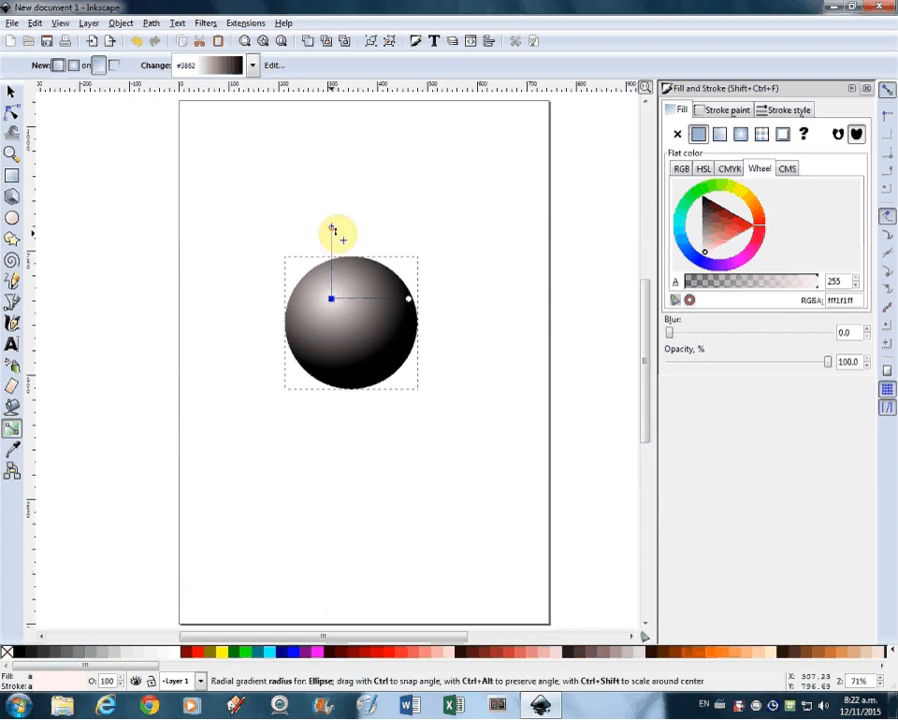
pyautogui.moveTo(333, 233); pyautogui.dragTo(332, 225)
pyautogui.moveTo(335, 300); pyautogui.dragTo(332, 300)
pyautogui.click(331, 300)
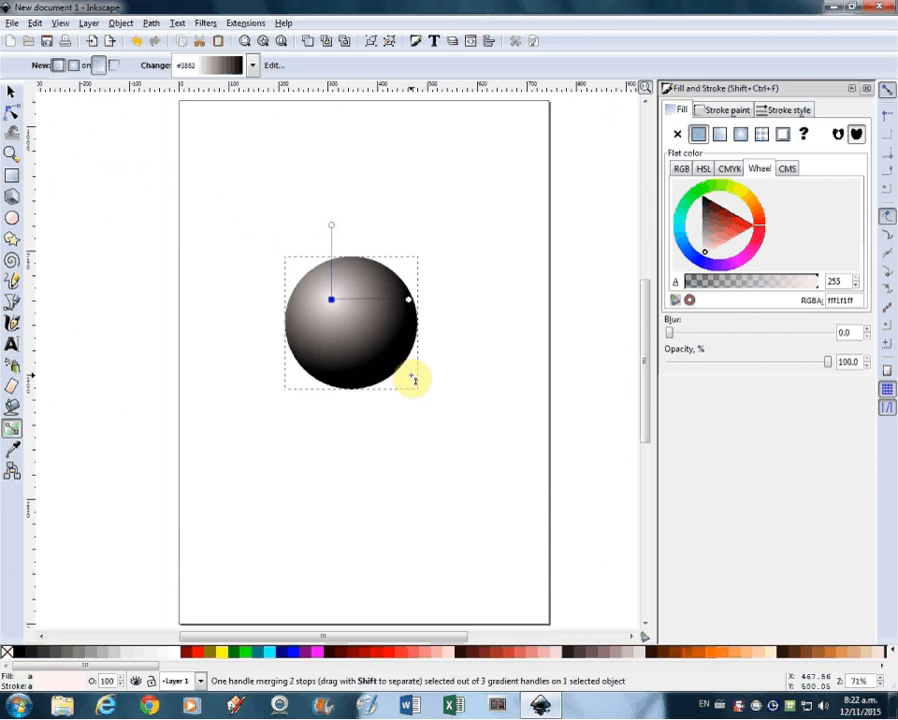
pyautogui.click(11, 92)
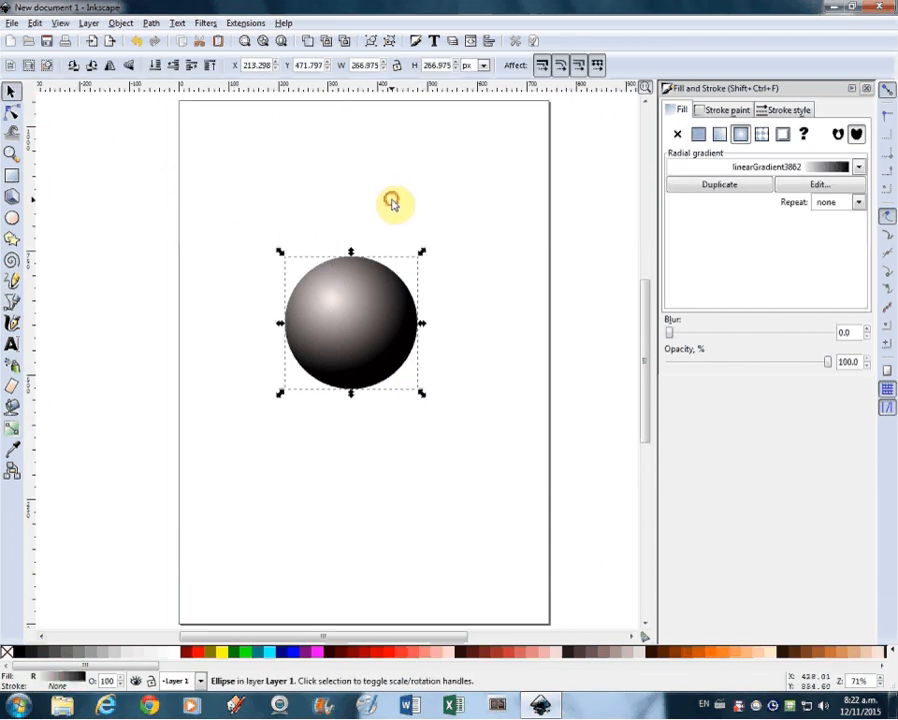
pyautogui.click(606, 526)
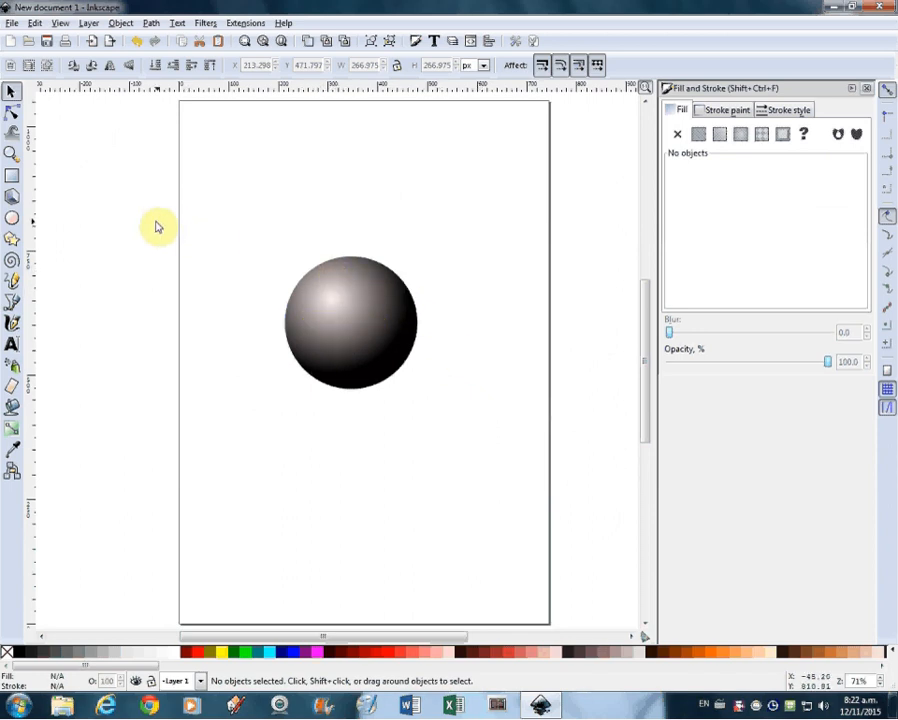
# Draw an off-white circle about 119 px in diameter and place it over the ball's upper-left highlight
pyautogui.click(11, 219)
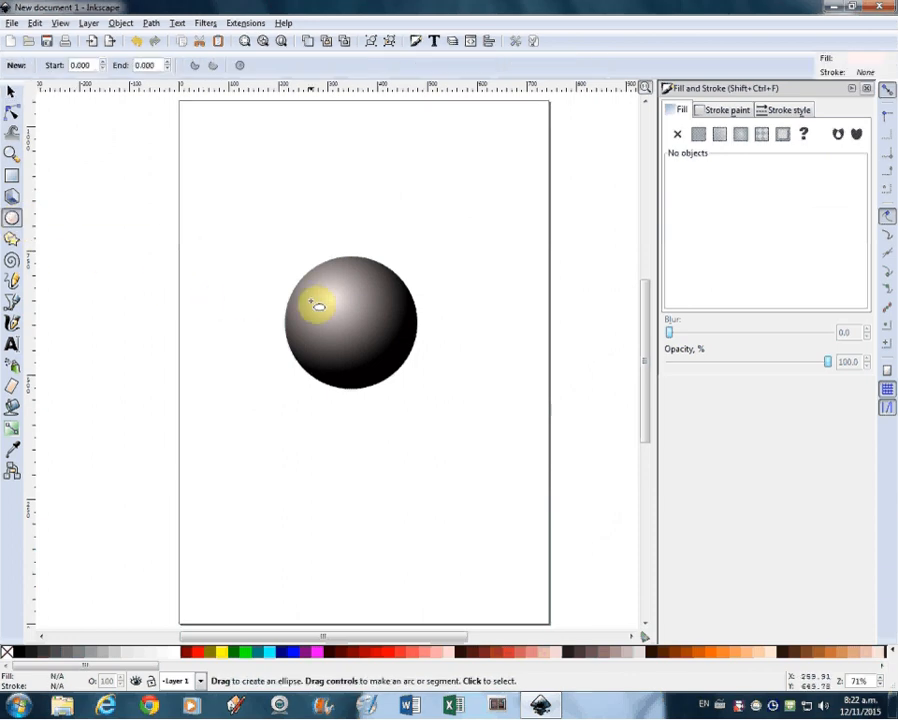
pyautogui.moveTo(313, 285); pyautogui.dragTo(373, 340)
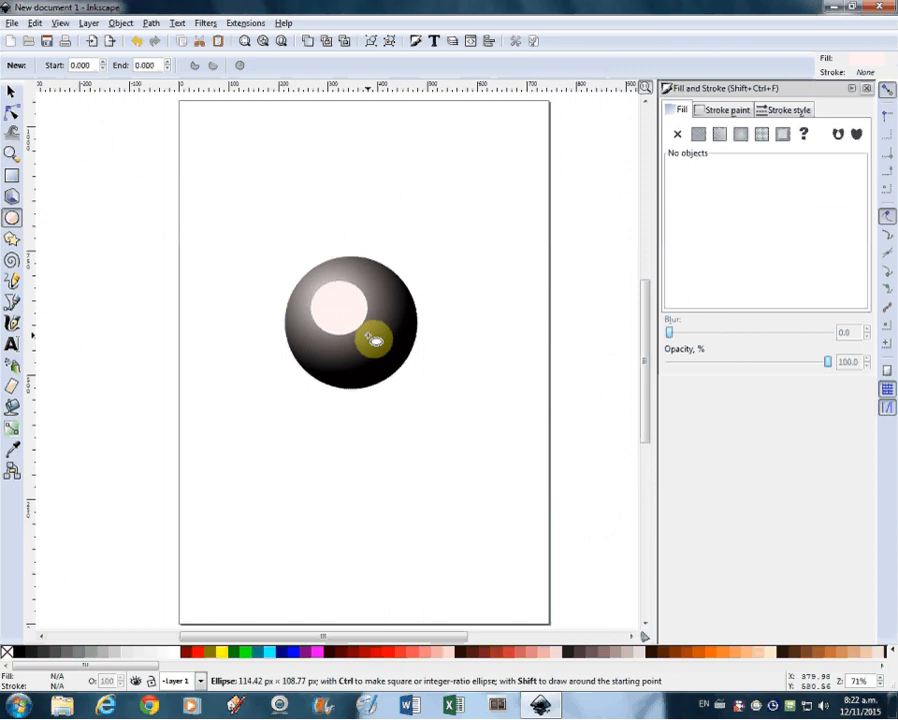
pyautogui.moveTo(373, 340)
pyautogui.mouseDown()
pyautogui.moveTo(375, 348)
pyautogui.moveTo(337, 303)
pyautogui.mouseUp()
pyautogui.click(11, 91)
pyautogui.click(362, 323)
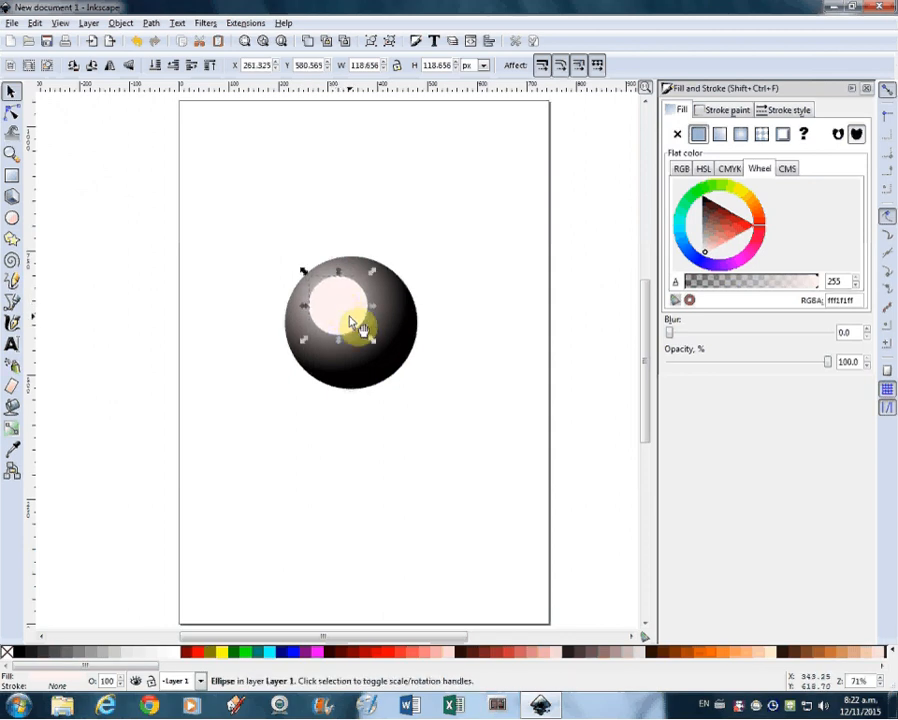
pyautogui.keyDown('ctrl'); pyautogui.scroll(2, 337, 303); pyautogui.keyUp('ctrl')
pyautogui.moveTo(345, 313); pyautogui.dragTo(341, 303)
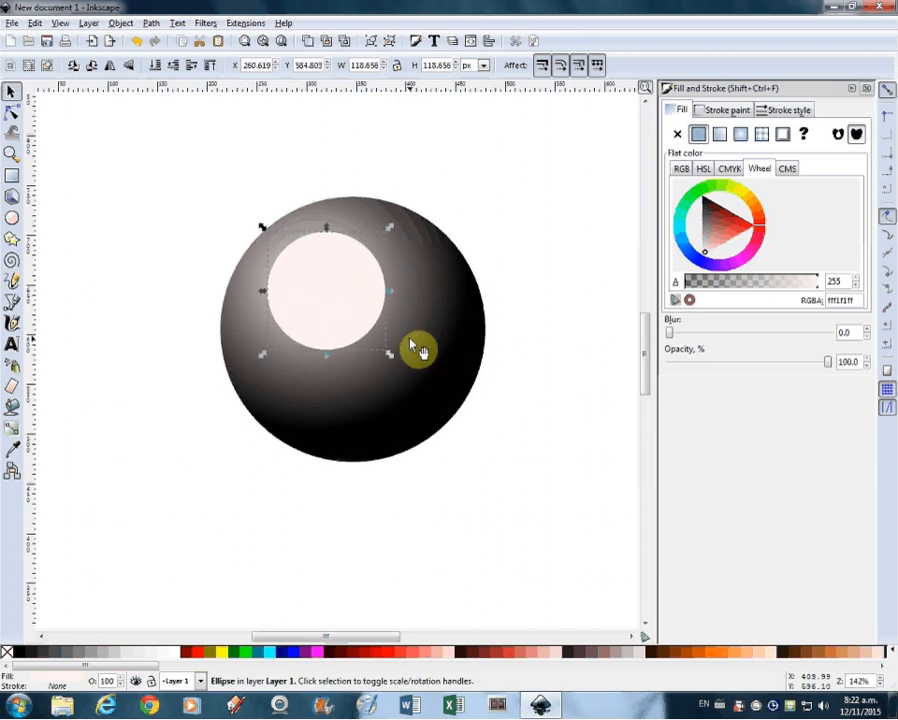
pyautogui.click(560, 256)
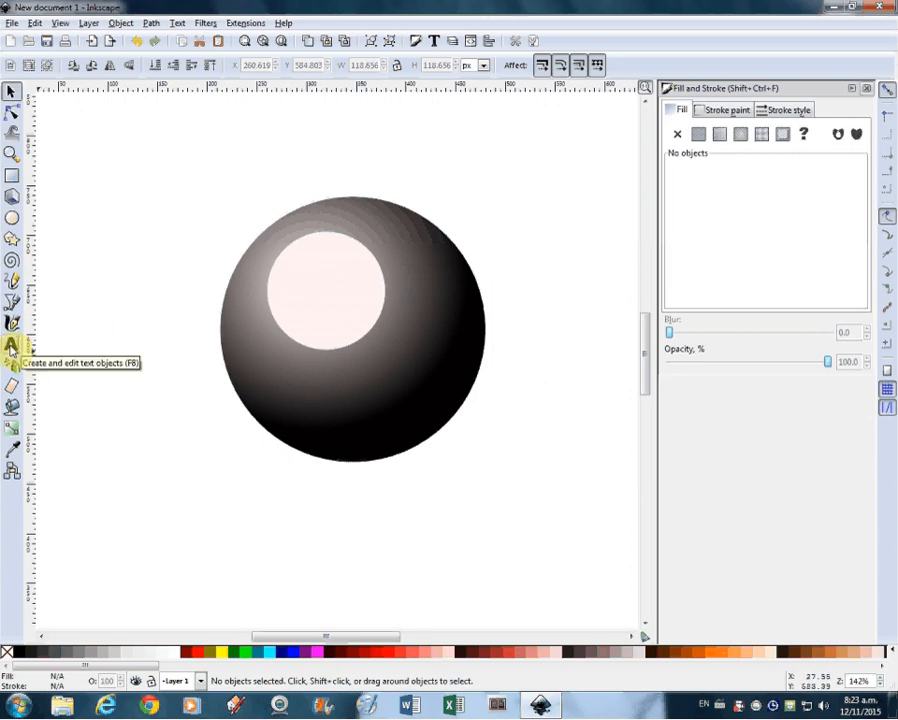
# Add the text "8" in a text frame beside the ball's upper left and set its font to Bauhaus 93
pyautogui.click(11, 346)
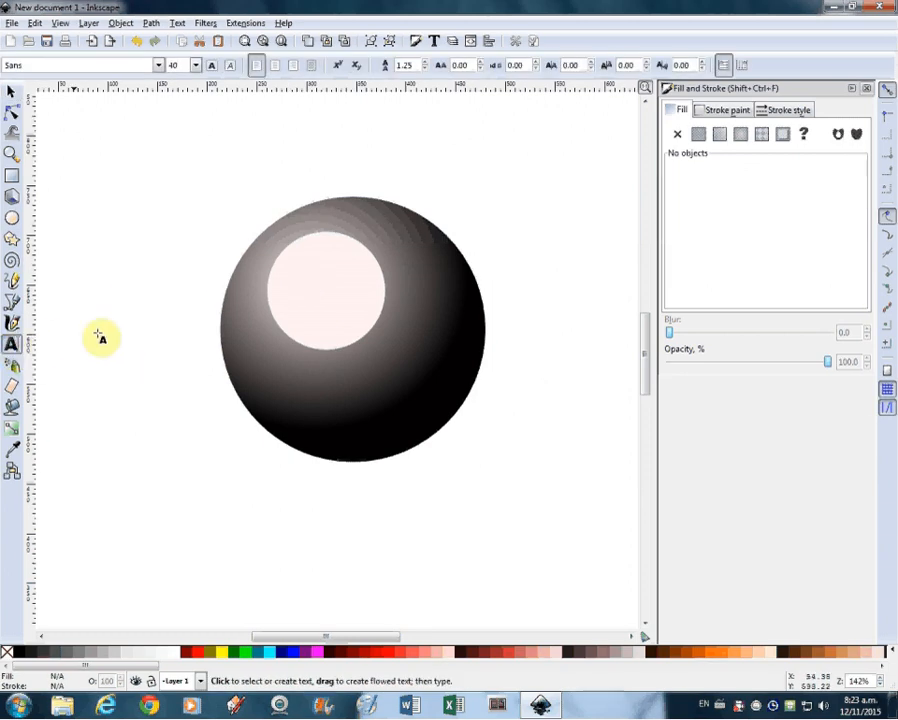
pyautogui.moveTo(86, 152)
pyautogui.mouseDown()
pyautogui.moveTo(150, 254)
pyautogui.moveTo(182, 246)
pyautogui.moveTo(214, 270)
pyautogui.mouseUp()
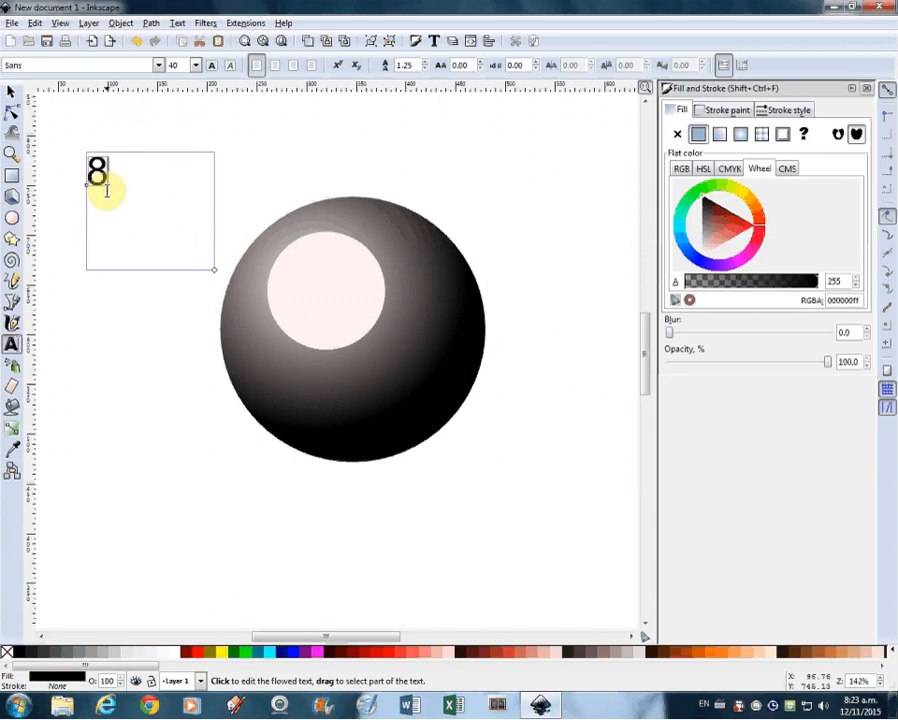
pyautogui.moveTo(104, 172); pyautogui.dragTo(96, 176)
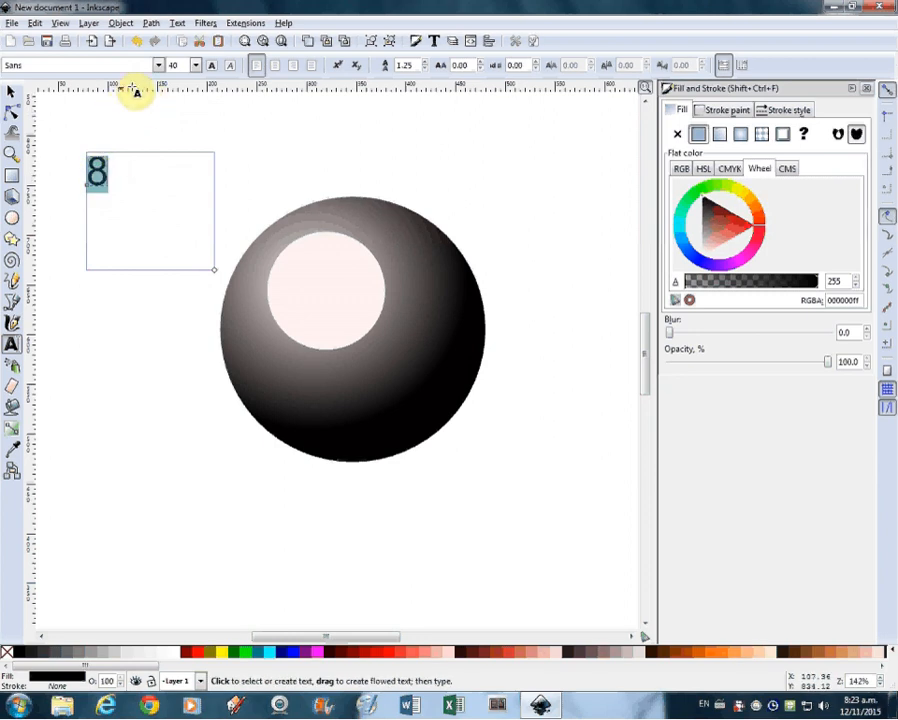
pyautogui.click(158, 66)
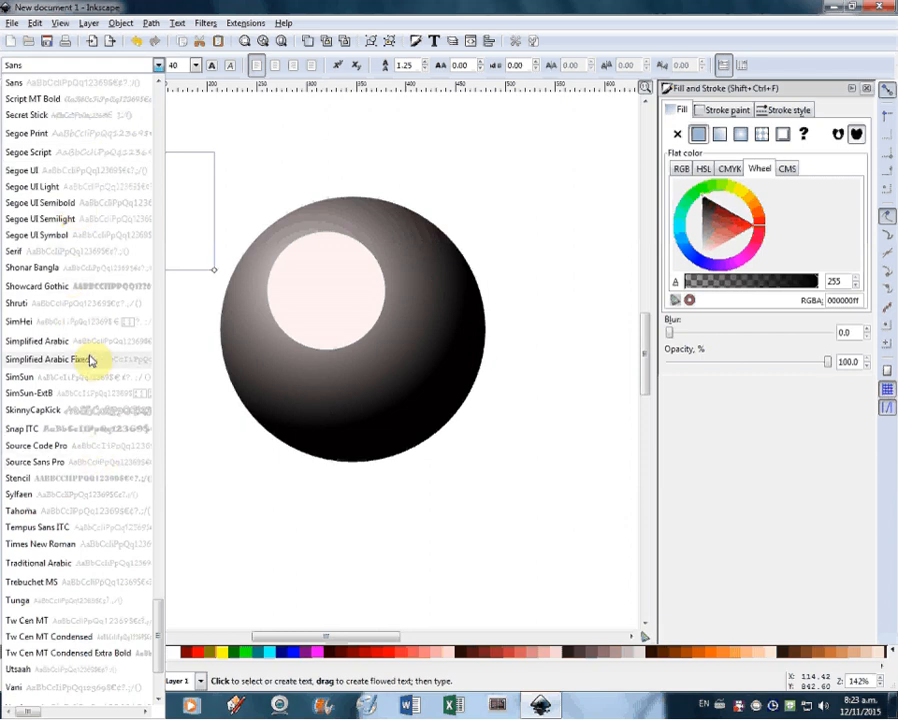
pyautogui.scroll(2, 155, 600)
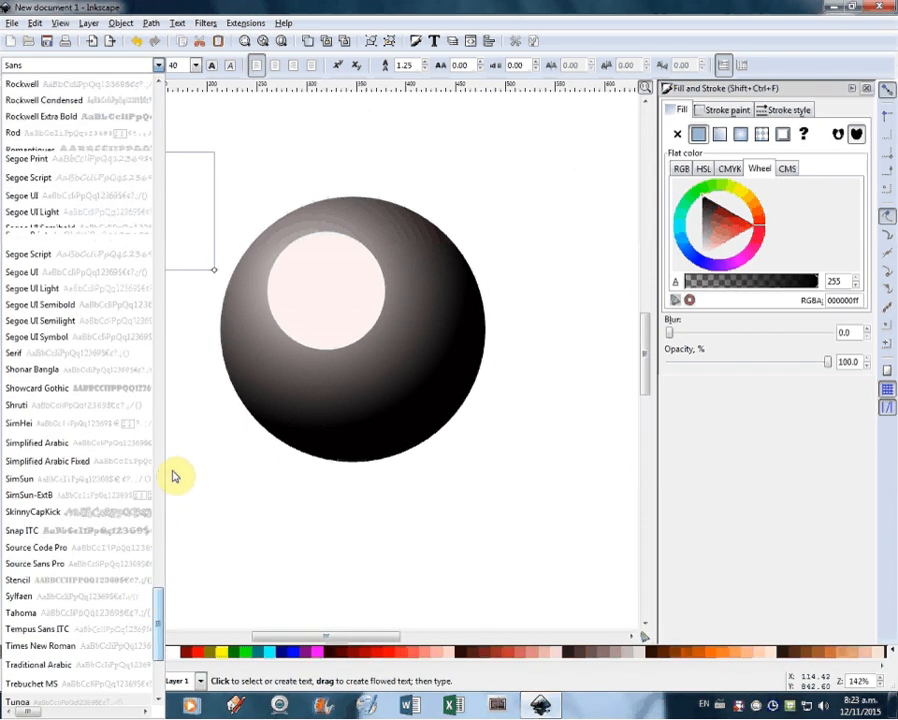
pyautogui.scroll(10, 157, 400)
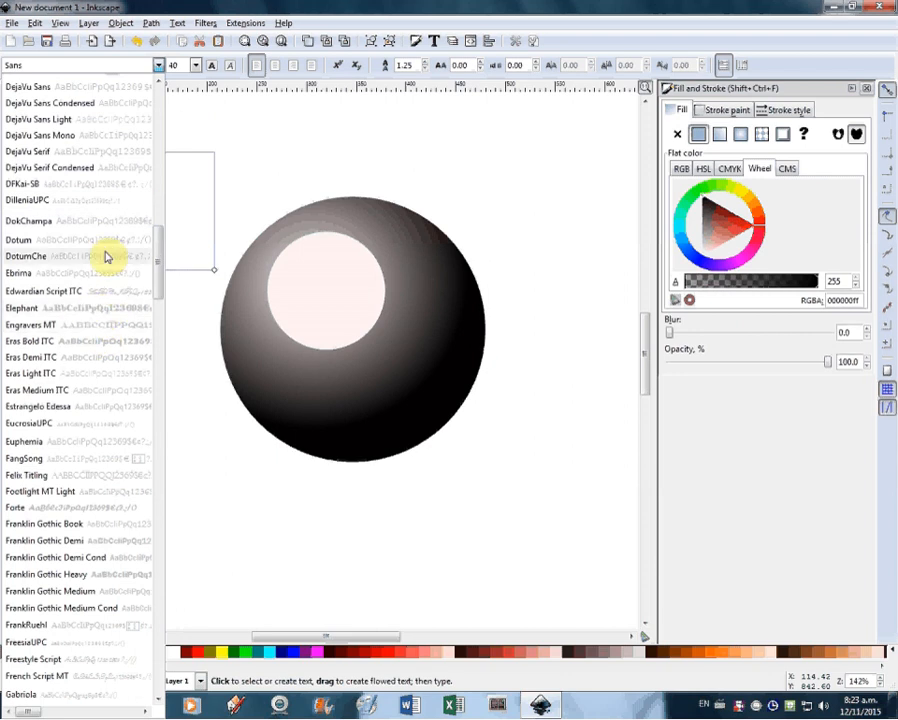
pyautogui.moveTo(156, 250); pyautogui.dragTo(155, 131)
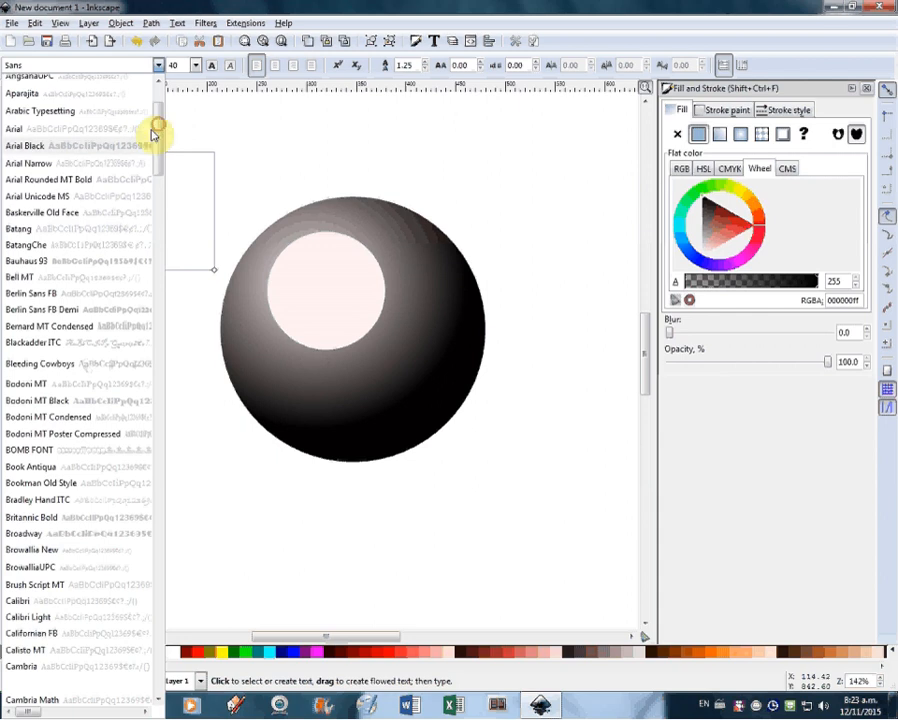
pyautogui.click(30, 264)
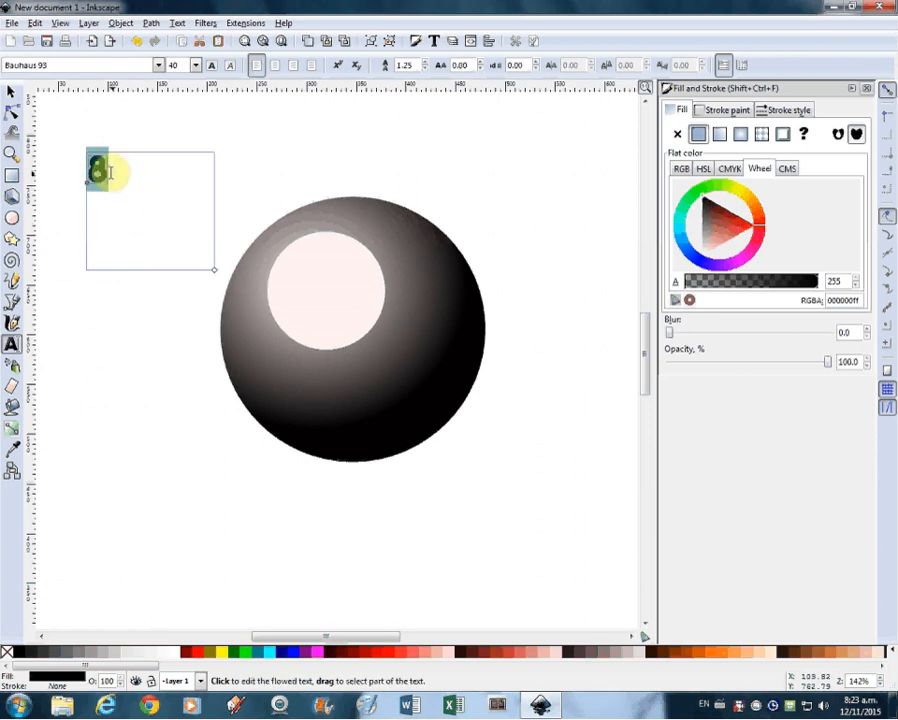
# Move the "8" onto the off-white circle, left of its centre, and enlarge it to about 34 by 50 px
pyautogui.click(11, 95)
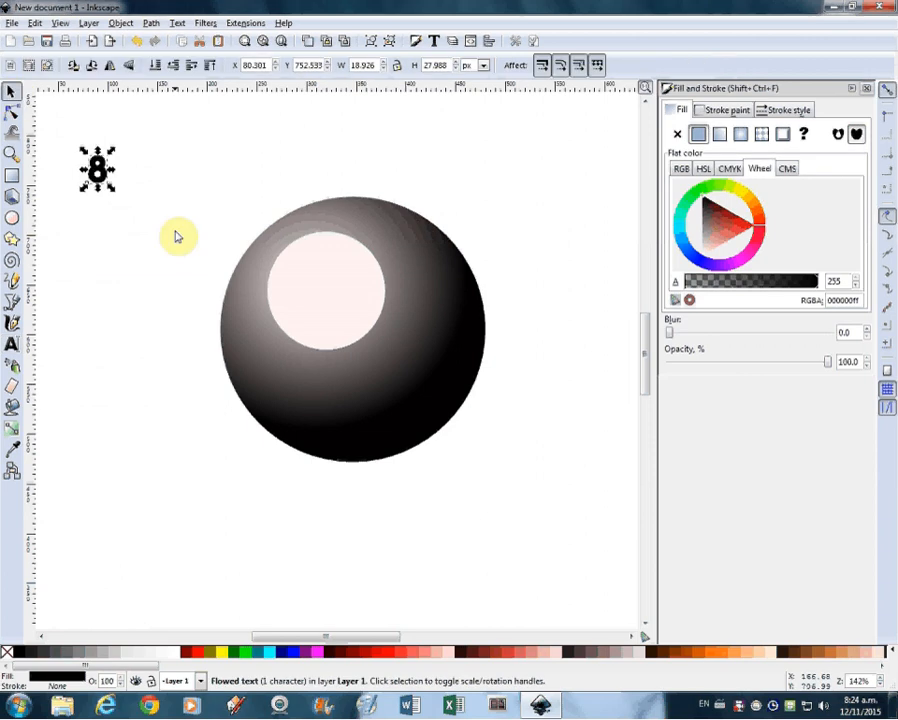
pyautogui.moveTo(137, 204); pyautogui.dragTo(327, 301)
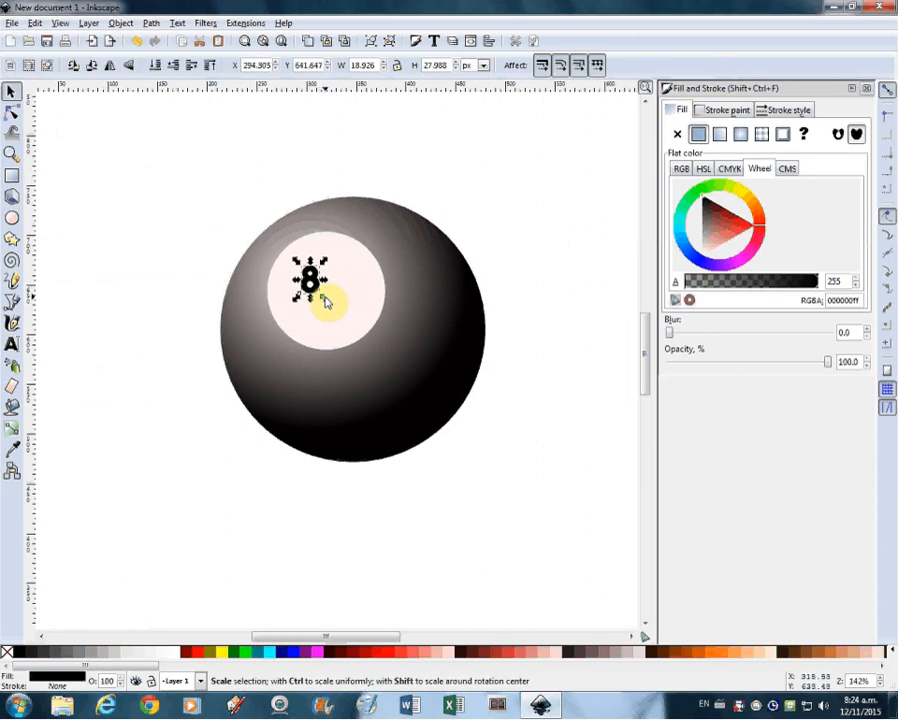
pyautogui.moveTo(325, 302)
pyautogui.mouseDown()
pyautogui.moveTo(361, 333)
pyautogui.moveTo(322, 293)
pyautogui.moveTo(334, 304)
pyautogui.mouseUp()
pyautogui.click(336, 306)
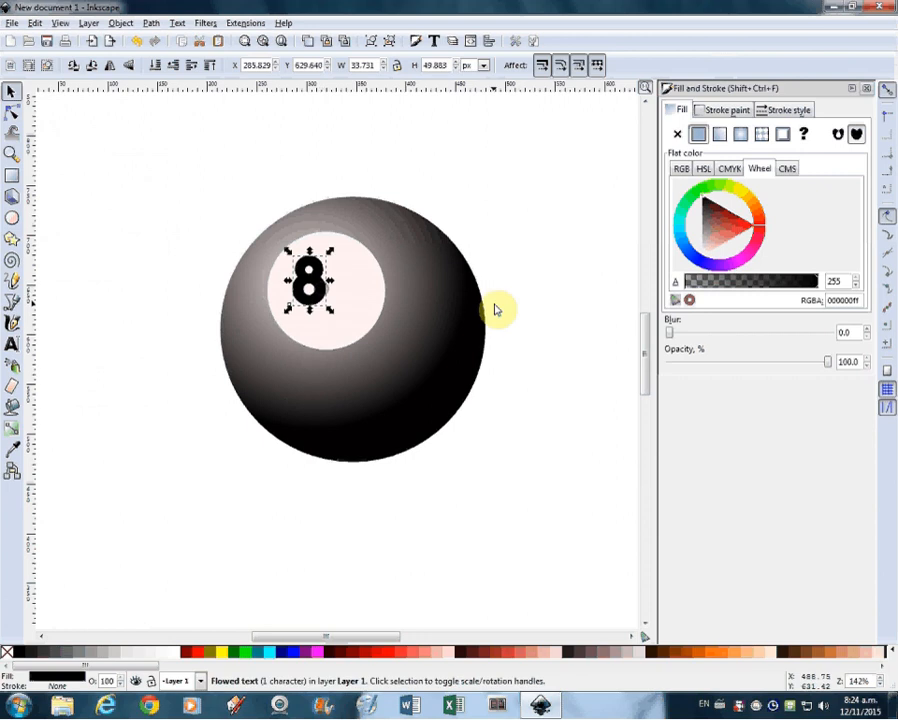
pyautogui.click(499, 301)
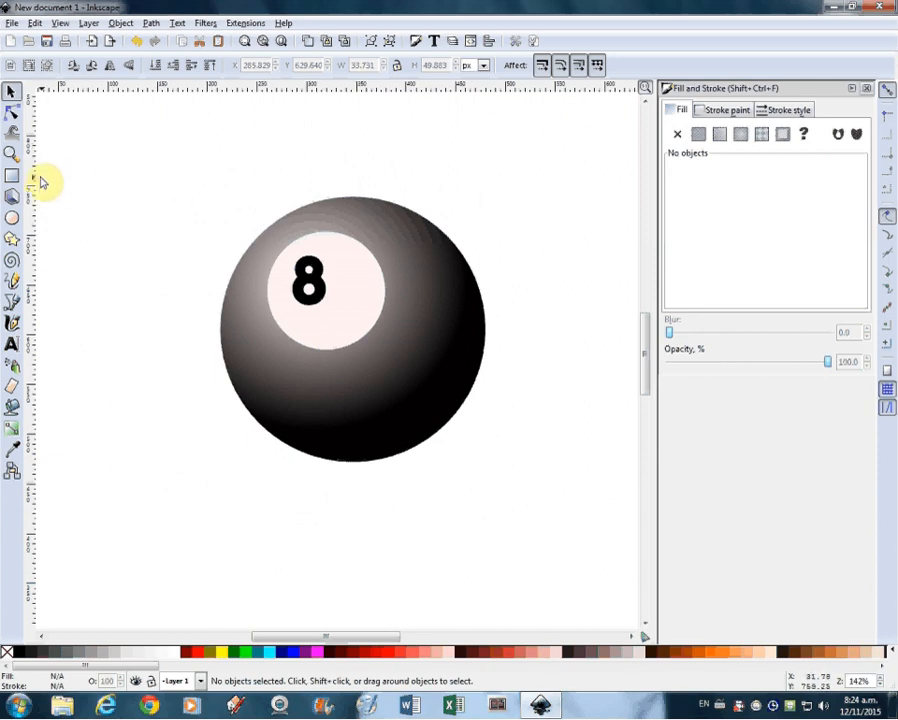
# Draw a flat horizontal ellipse over the ball's lower-left edge and fill it with near-black, RGBA 101010ff
pyautogui.click(12, 218)
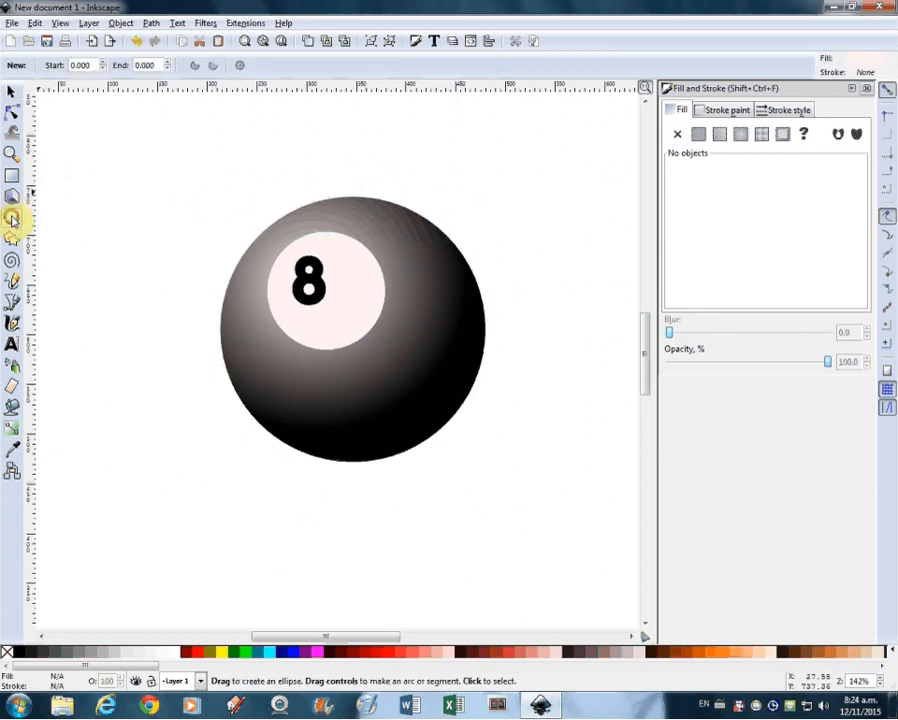
pyautogui.moveTo(210, 430); pyautogui.dragTo(344, 487)
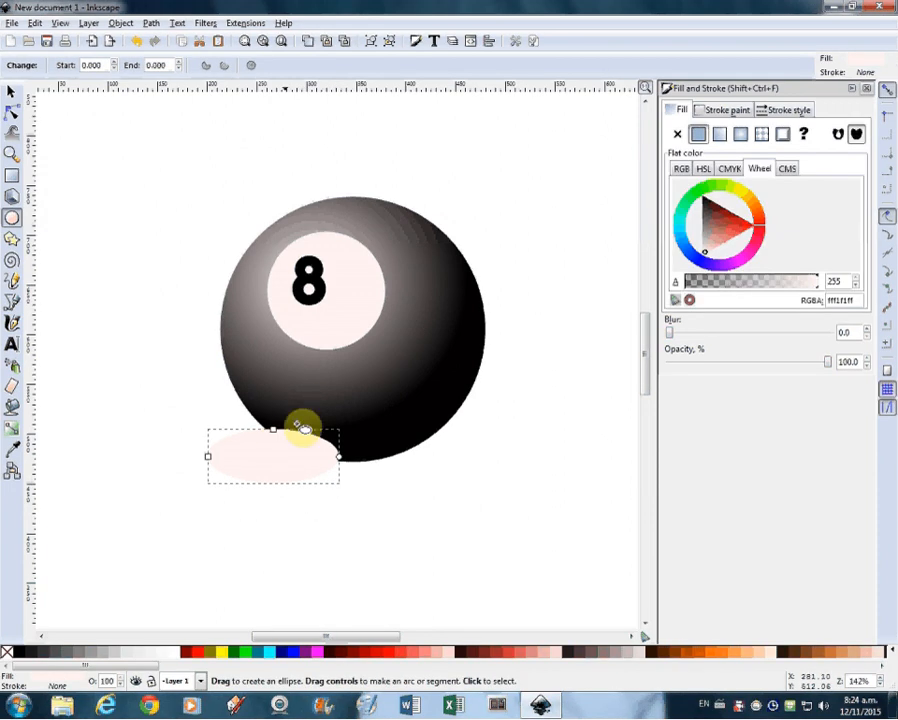
pyautogui.click(704, 203)
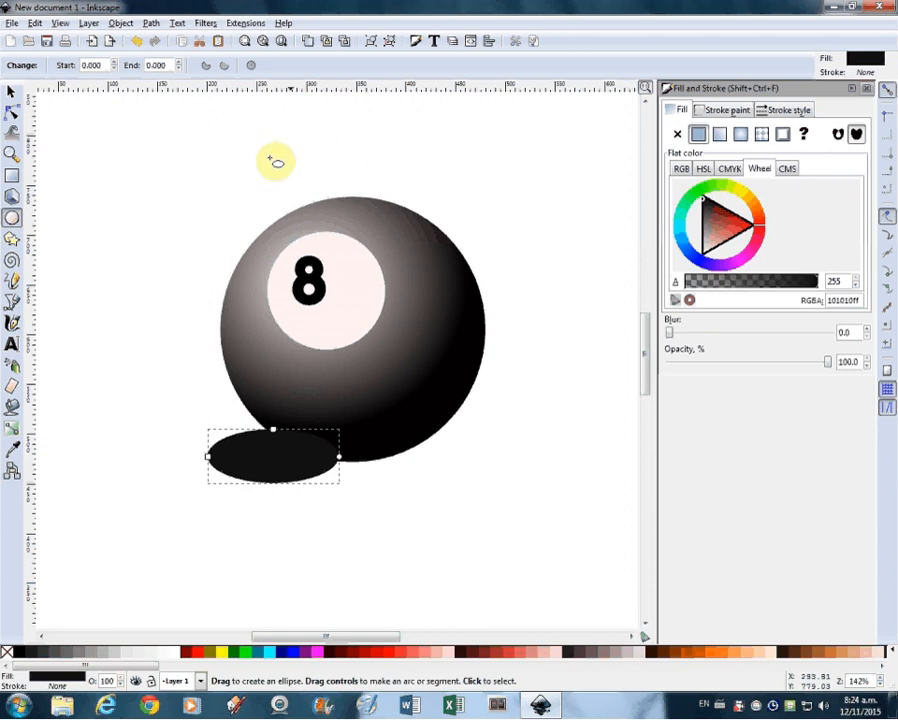
# Move the dark ellipse beneath the ball's centre, lower it to the back, and nudge it slightly up and right
pyautogui.click(8, 92)
pyautogui.moveTo(284, 460); pyautogui.dragTo(363, 459)
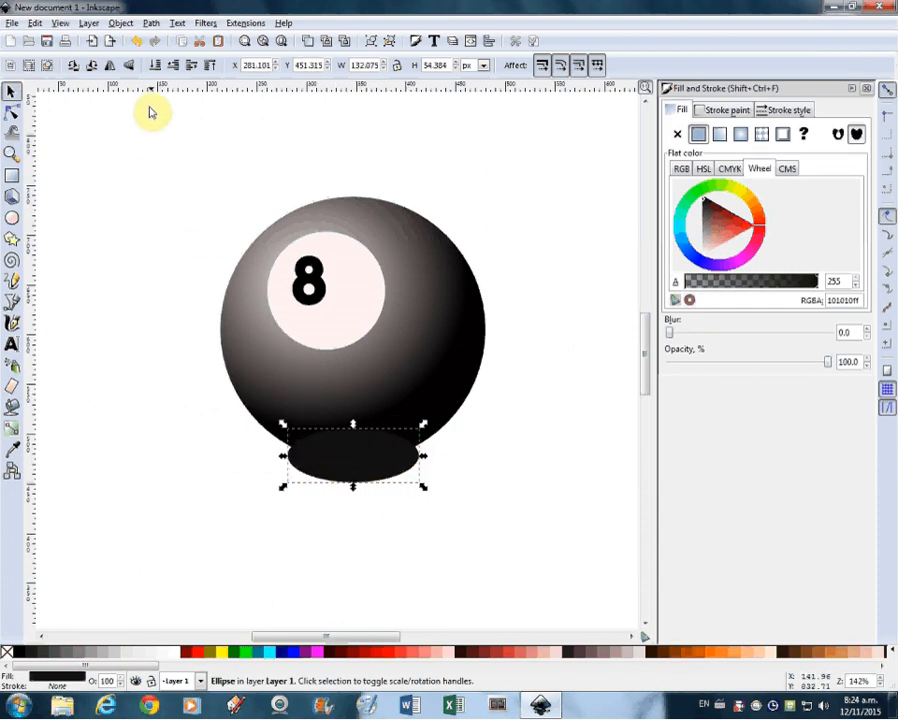
pyautogui.click(156, 66)
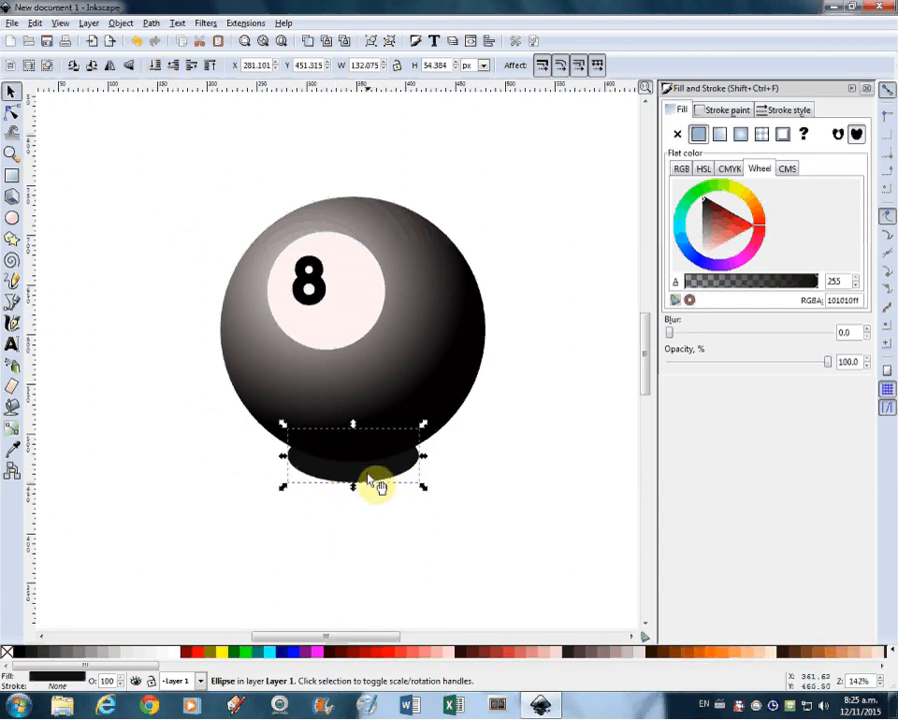
pyautogui.moveTo(374, 480); pyautogui.dragTo(388, 476)
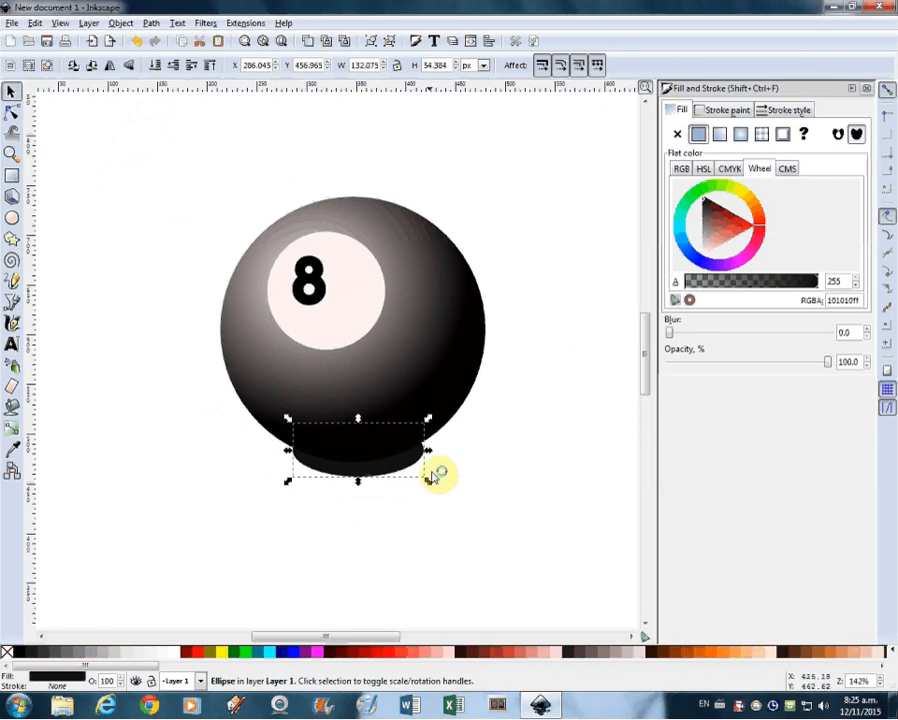
pyautogui.click(402, 520)
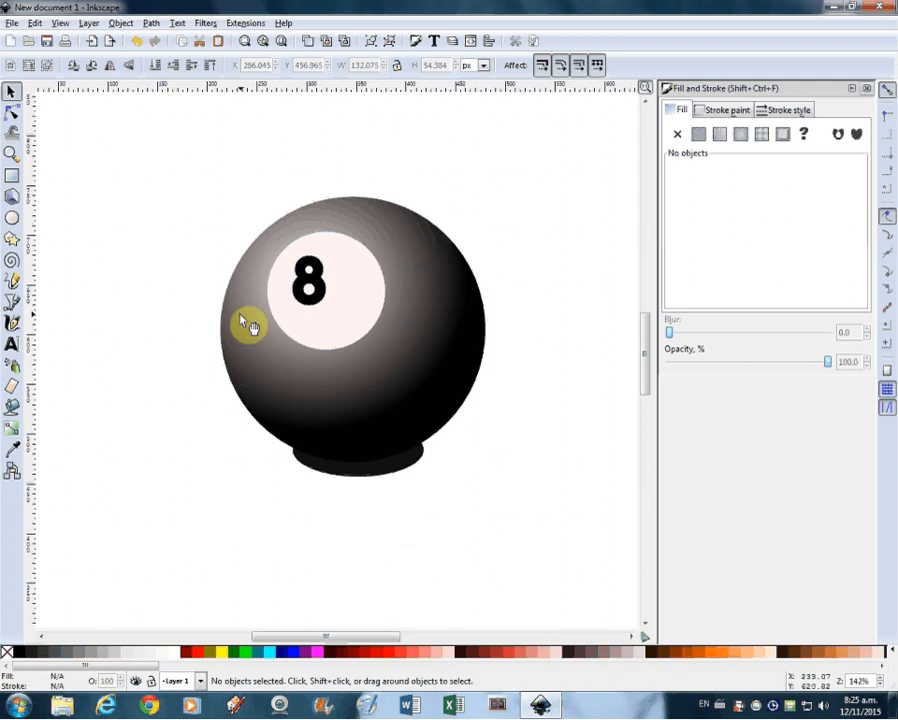
# Draw a larger flat ellipse, about 222 by 79 px, and place it behind the ball's base, extending past its lower-right edge
pyautogui.click(12, 218)
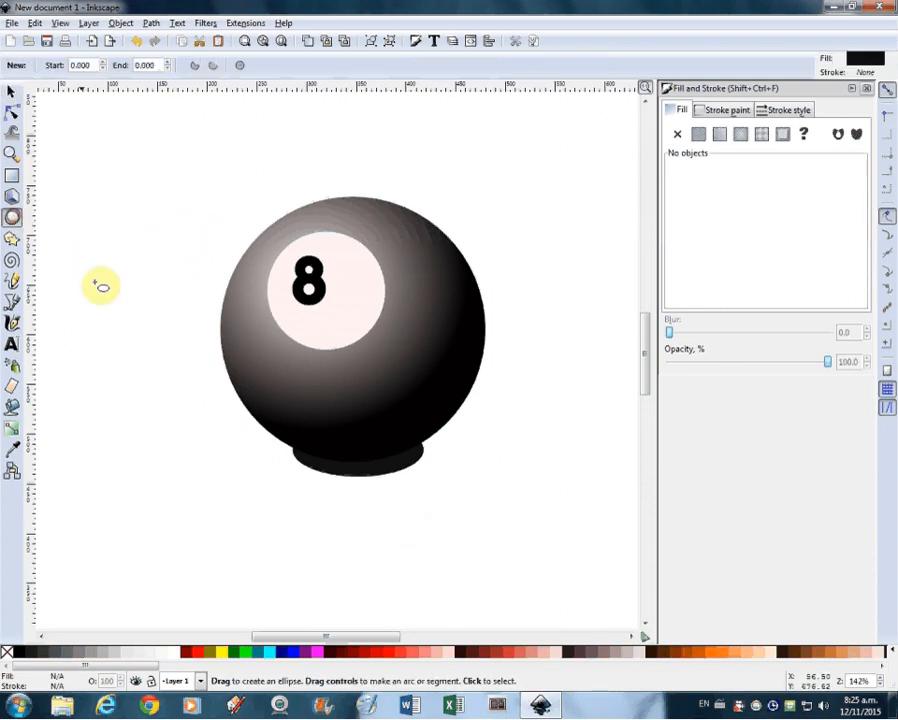
pyautogui.moveTo(173, 401); pyautogui.dragTo(398, 485)
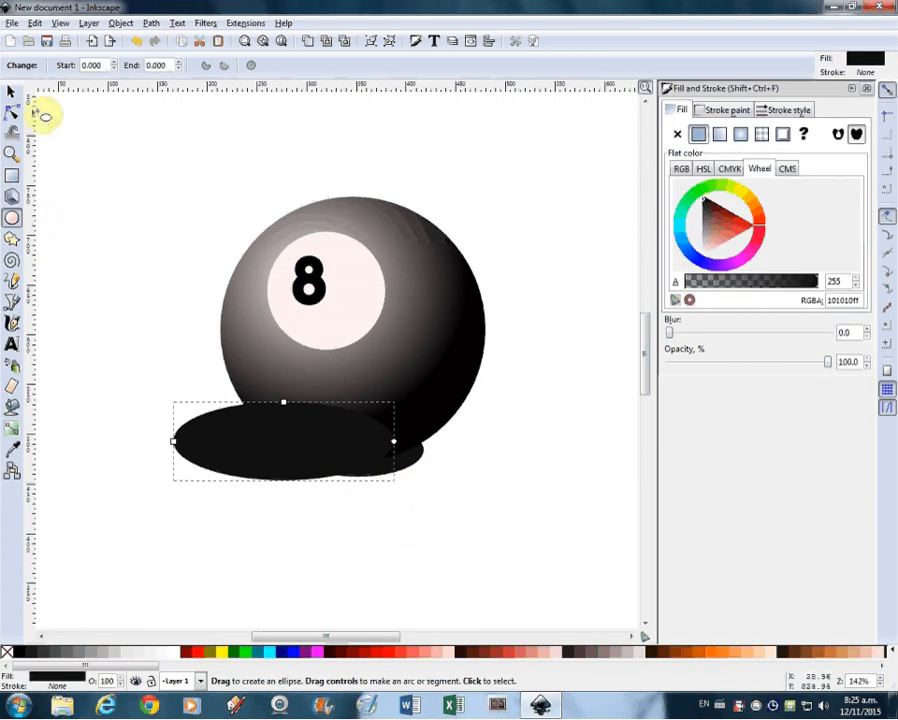
pyautogui.click(12, 92)
pyautogui.moveTo(292, 449); pyautogui.dragTo(357, 458)
pyautogui.click(172, 66)
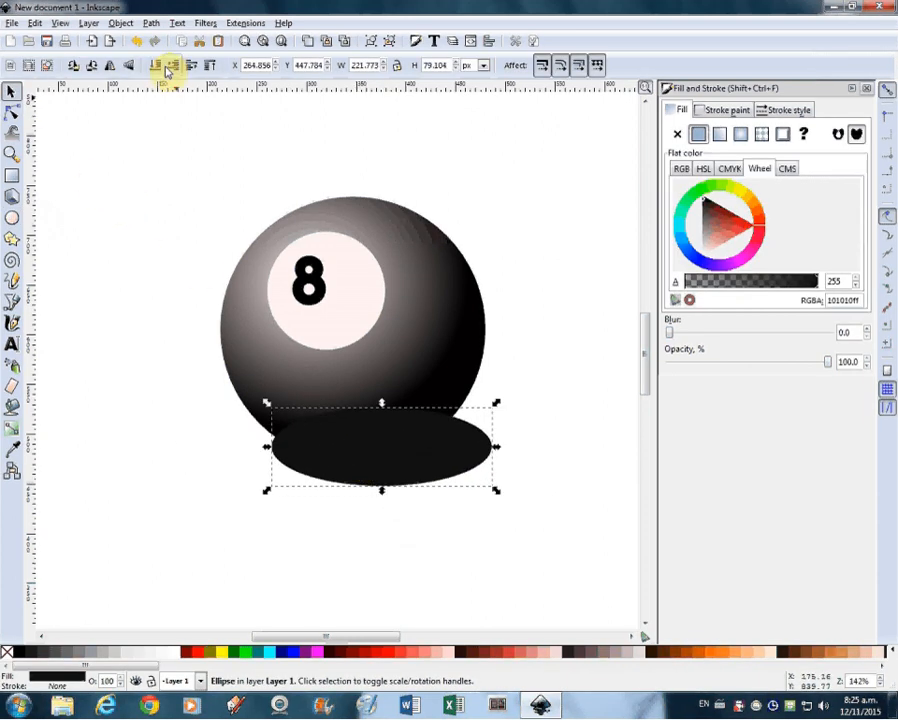
pyautogui.click(155, 67)
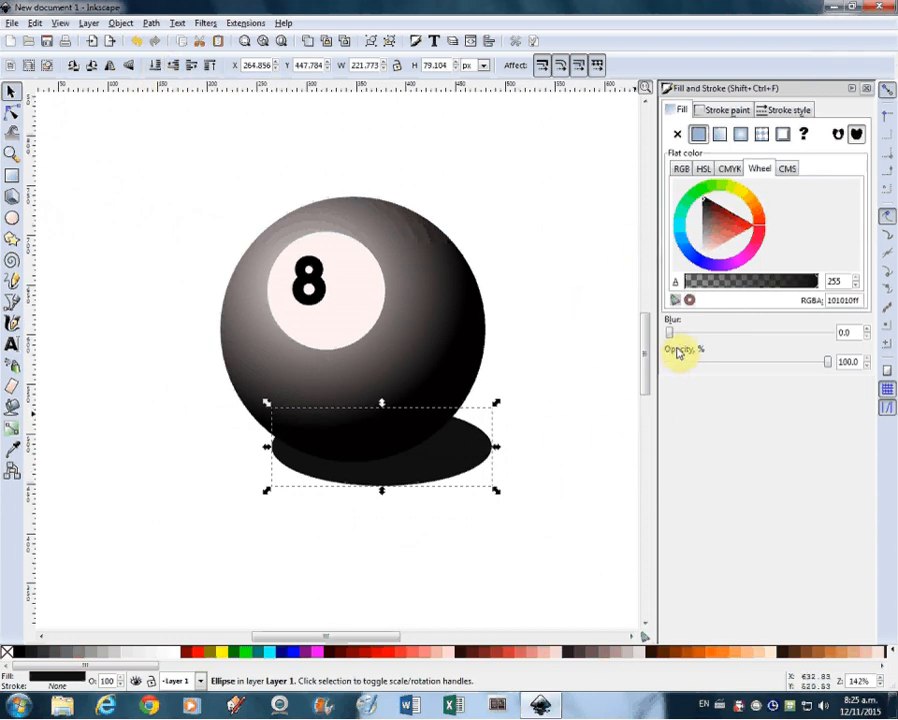
# Blur the large ellipse to 13.9, shift it slightly down and left, and set its opacity to 88.1%
pyautogui.moveTo(670, 334); pyautogui.dragTo(690, 336)
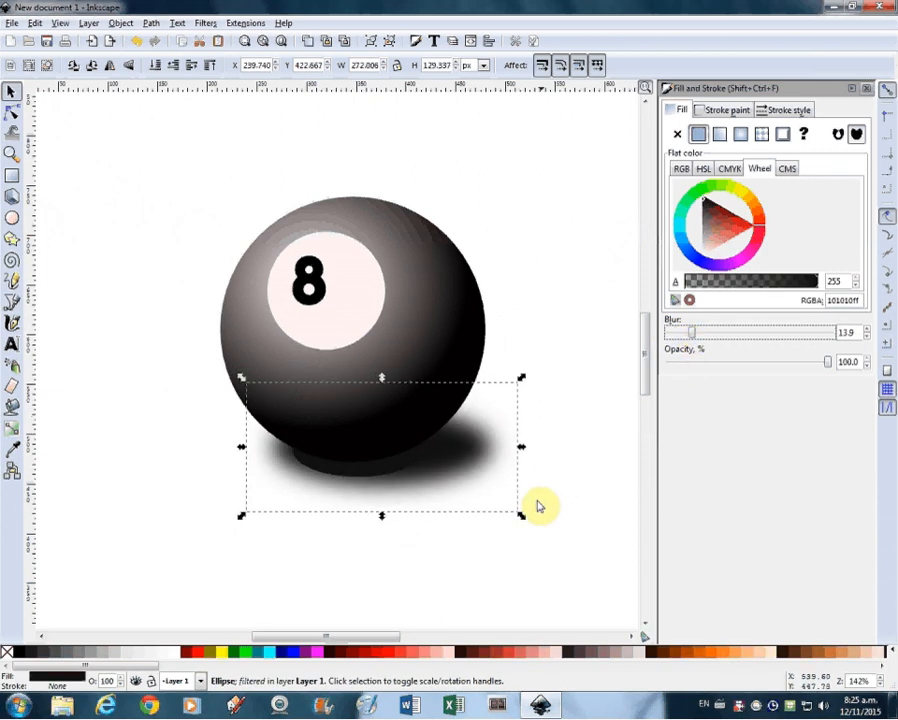
pyautogui.moveTo(458, 455)
pyautogui.mouseDown()
pyautogui.moveTo(460, 464)
pyautogui.moveTo(449, 465)
pyautogui.mouseUp()
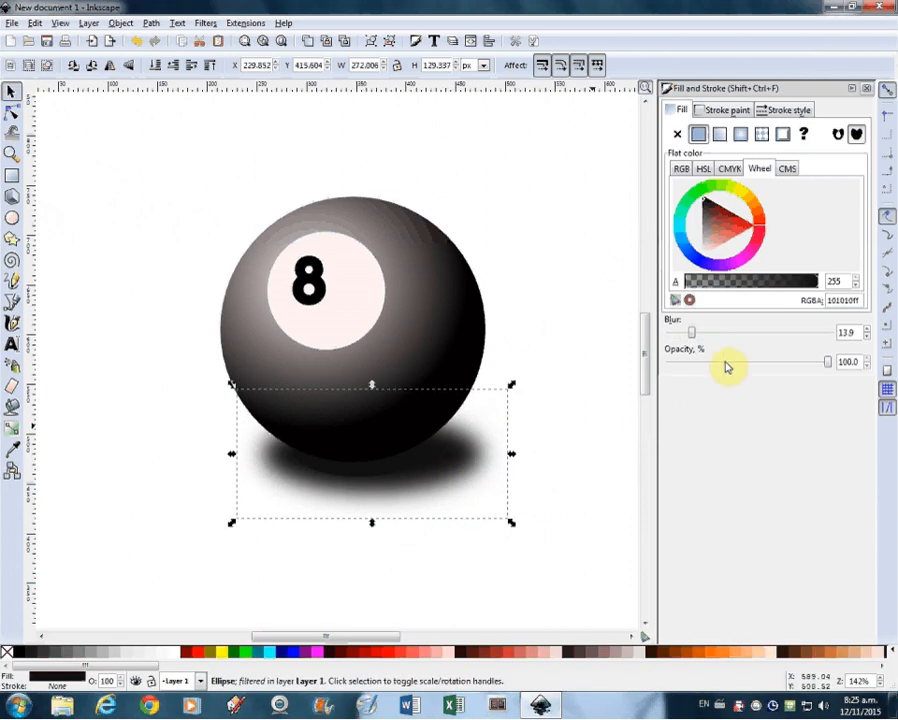
pyautogui.click(826, 363)
pyautogui.moveTo(812, 368); pyautogui.dragTo(806, 368)
# Shrink the small dark ellipse under the ball to about 121 by 54 px and set its blur to 4.8
pyautogui.click(391, 477)
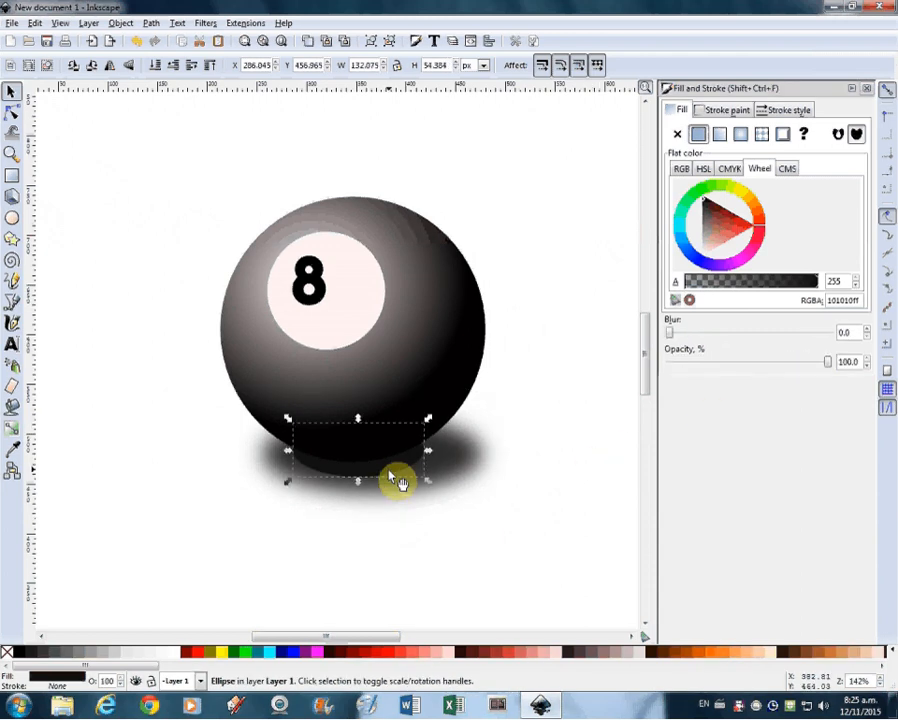
pyautogui.click(394, 477)
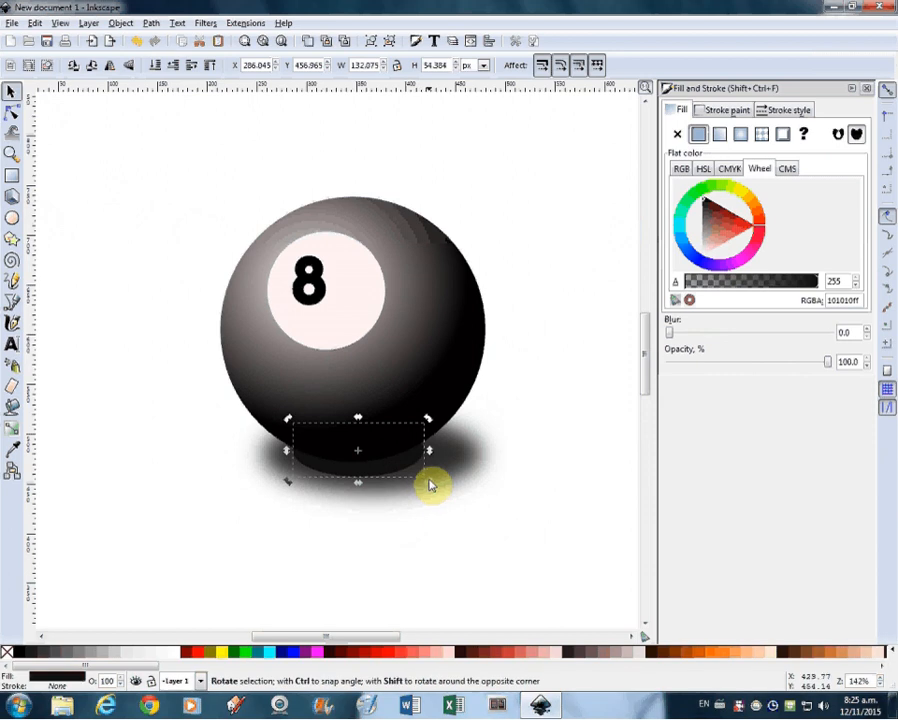
pyautogui.moveTo(429, 484); pyautogui.dragTo(384, 482)
pyautogui.click(385, 478)
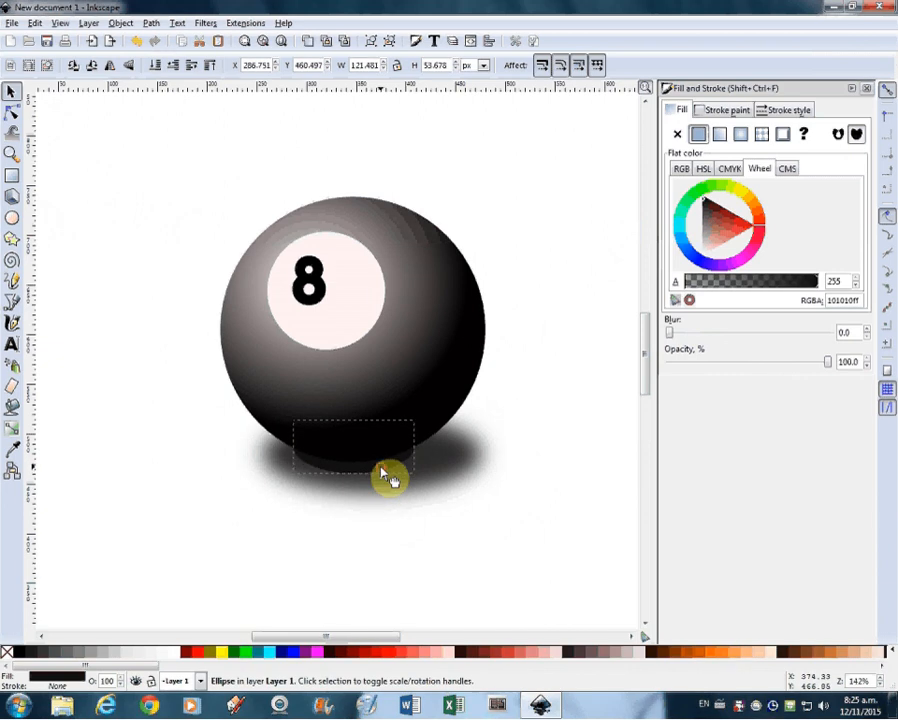
pyautogui.click(681, 336)
pyautogui.moveTo(679, 337); pyautogui.dragTo(677, 337)
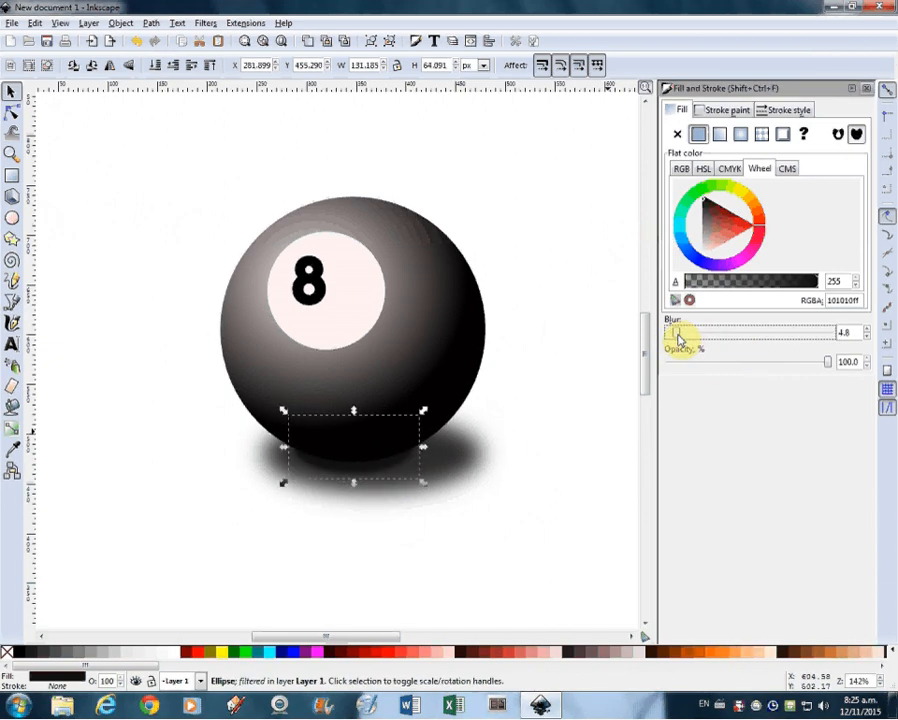
pyautogui.click(552, 476)
# Flatten the large blurred shadow to about 273 by 121 px and shift it towards the ball's lower right
pyautogui.click(432, 504)
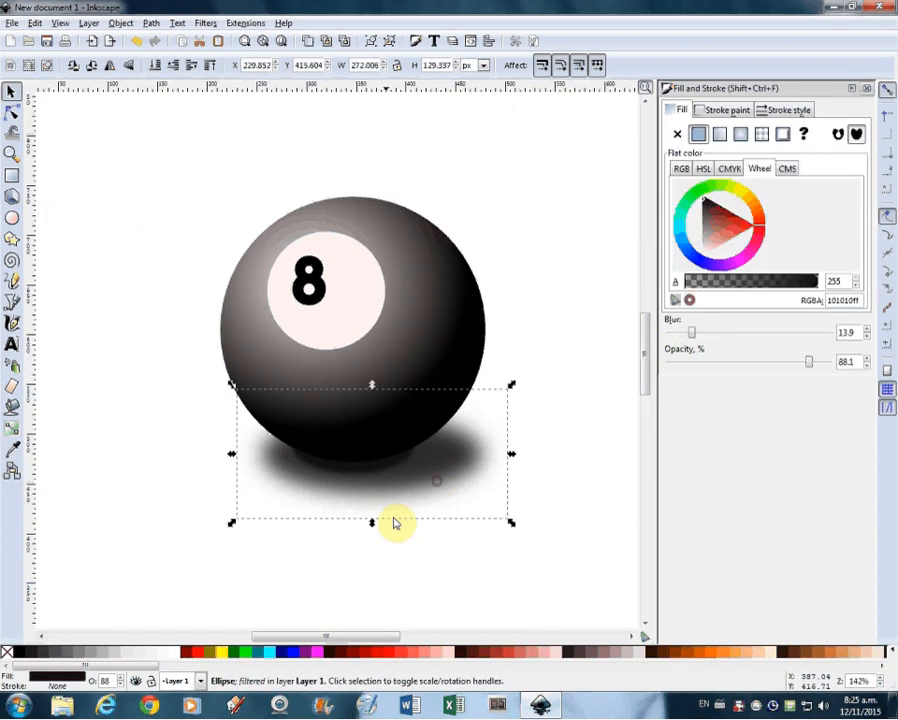
pyautogui.moveTo(372, 523); pyautogui.dragTo(373, 512)
pyautogui.moveTo(439, 487); pyautogui.dragTo(462, 481)
pyautogui.moveTo(389, 521); pyautogui.dragTo(386, 524)
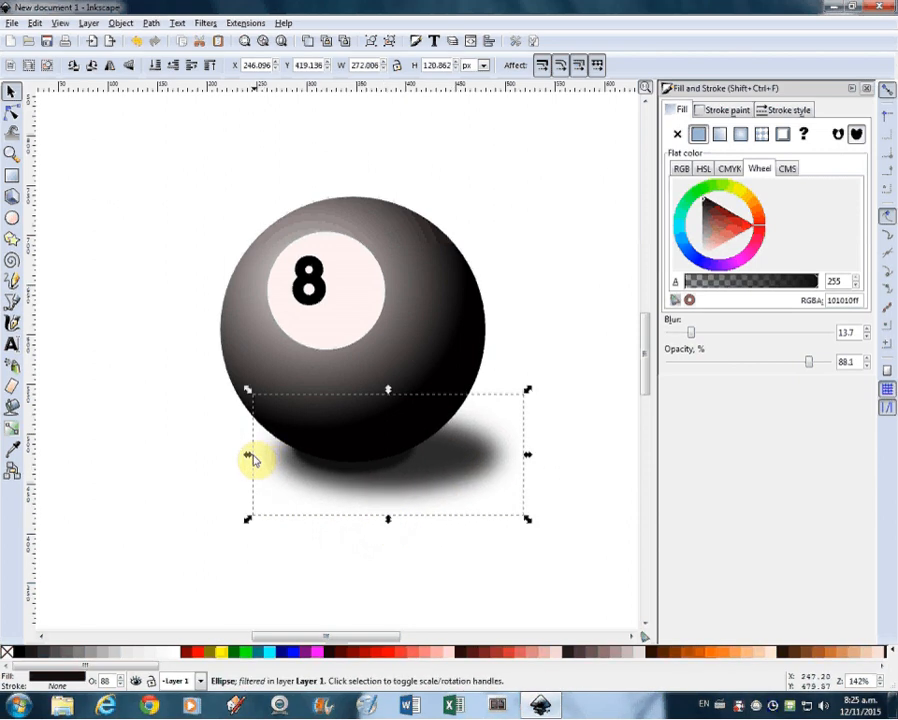
pyautogui.moveTo(250, 456); pyautogui.dragTo(255, 460)
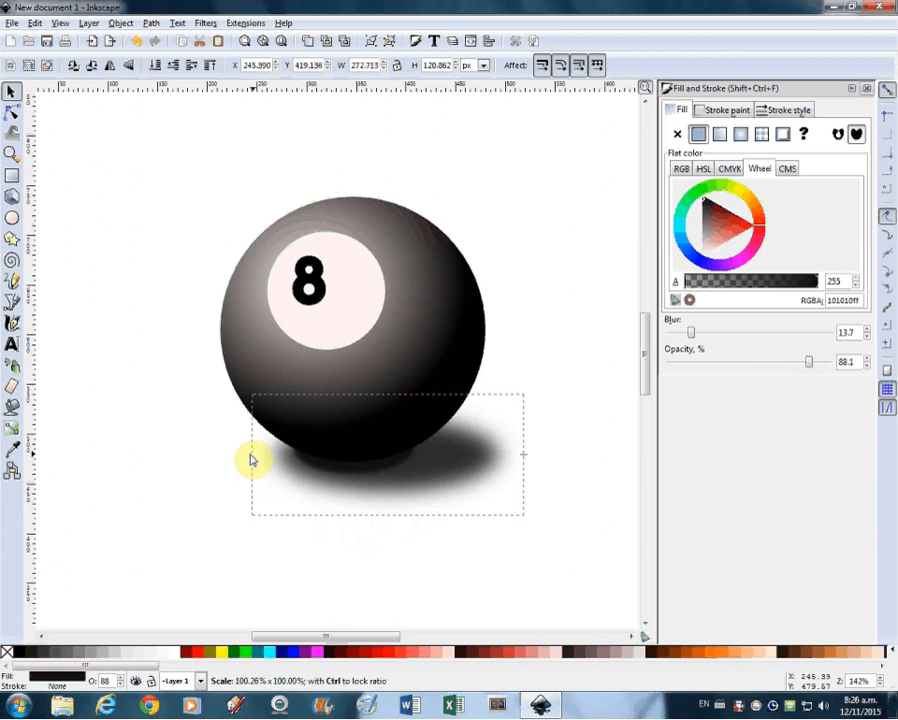
pyautogui.click(468, 558)
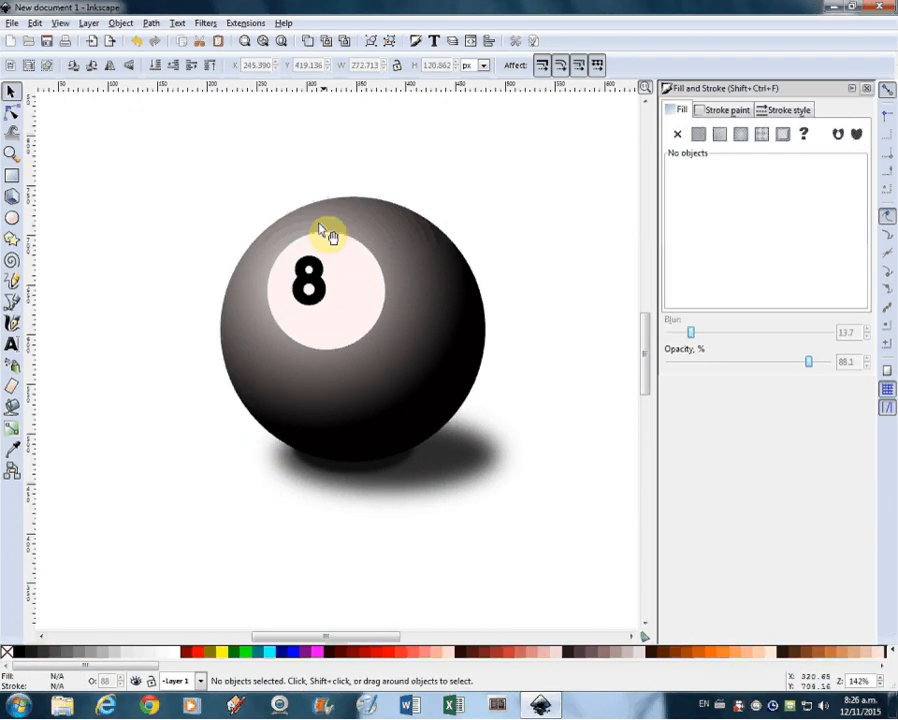
# Shrink the off-white circle to about 105 px in diameter and reposition the "8" nearer its centre
pyautogui.click(322, 300)
pyautogui.click(358, 333)
pyautogui.moveTo(393, 359); pyautogui.dragTo(363, 318)
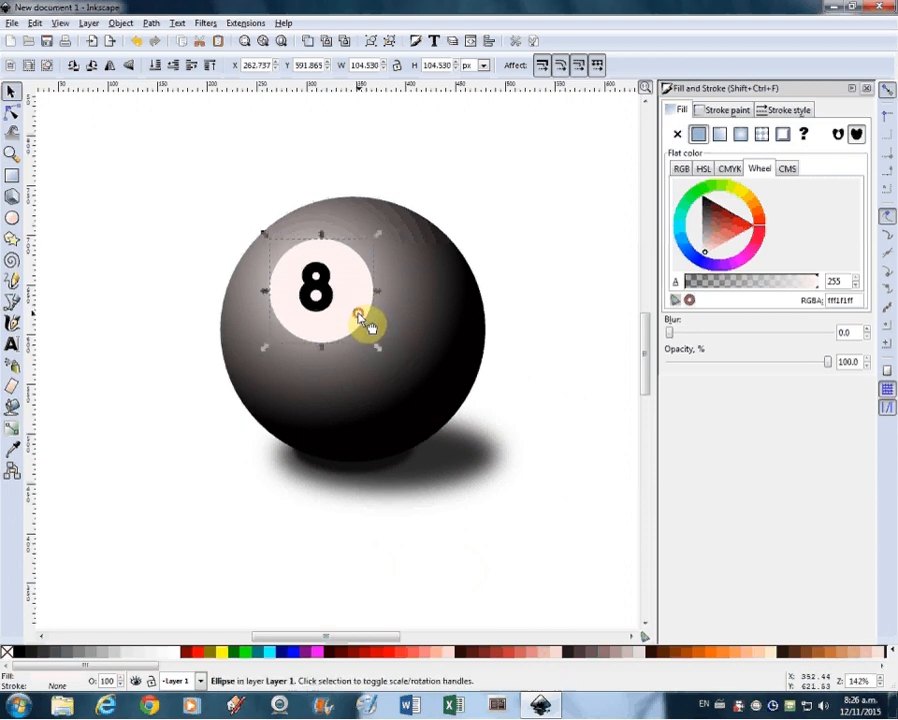
pyautogui.click(530, 306)
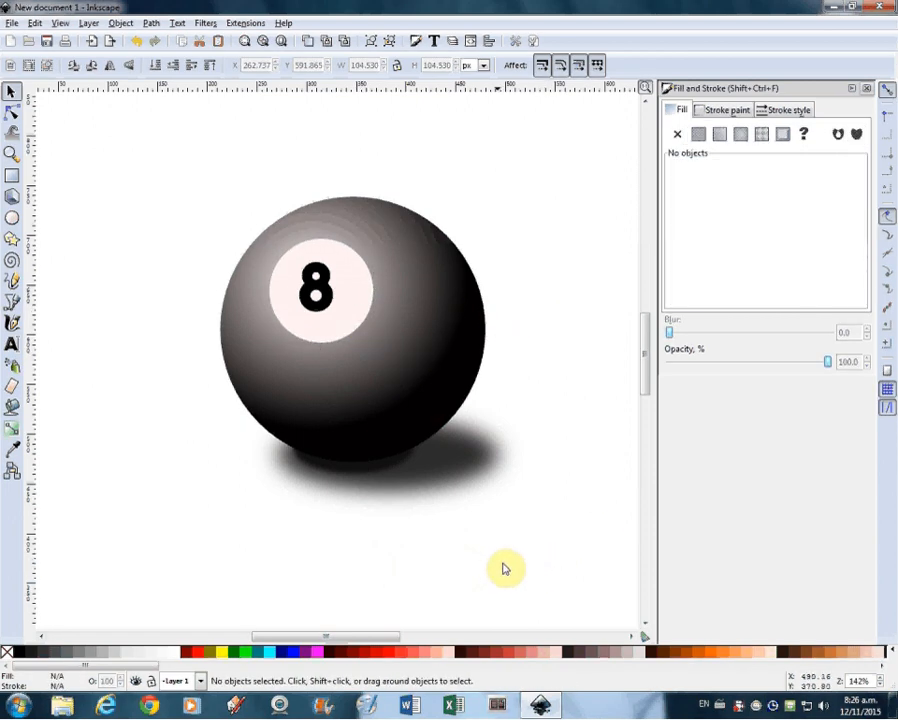
# Soften the large shadow by setting its opacity to 82.3% and its blur to 16.1
pyautogui.click(476, 474)
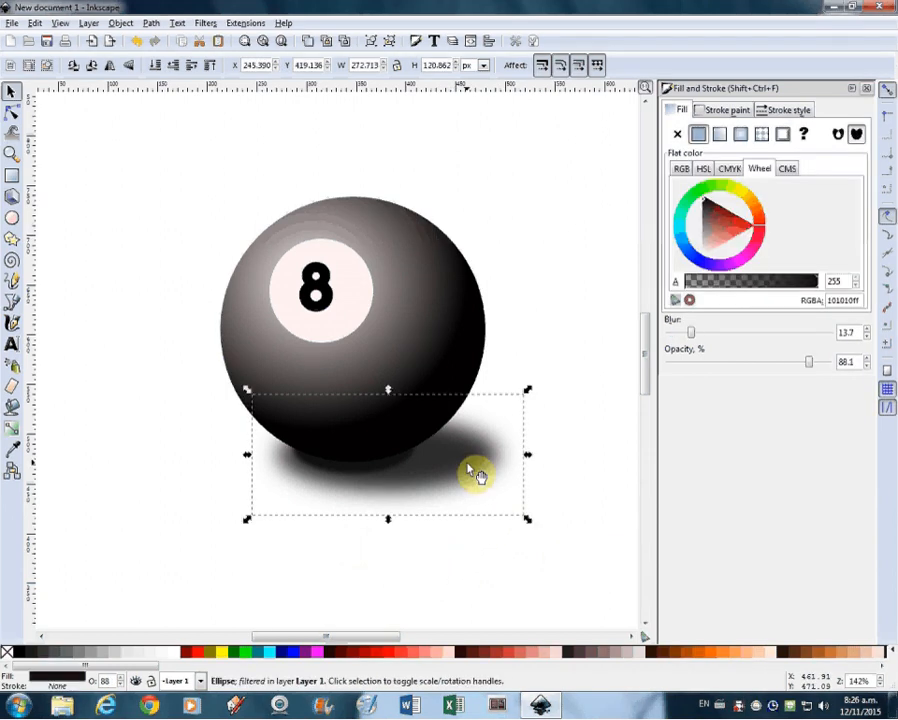
pyautogui.moveTo(811, 365); pyautogui.dragTo(801, 369)
pyautogui.moveTo(689, 338); pyautogui.dragTo(696, 340)
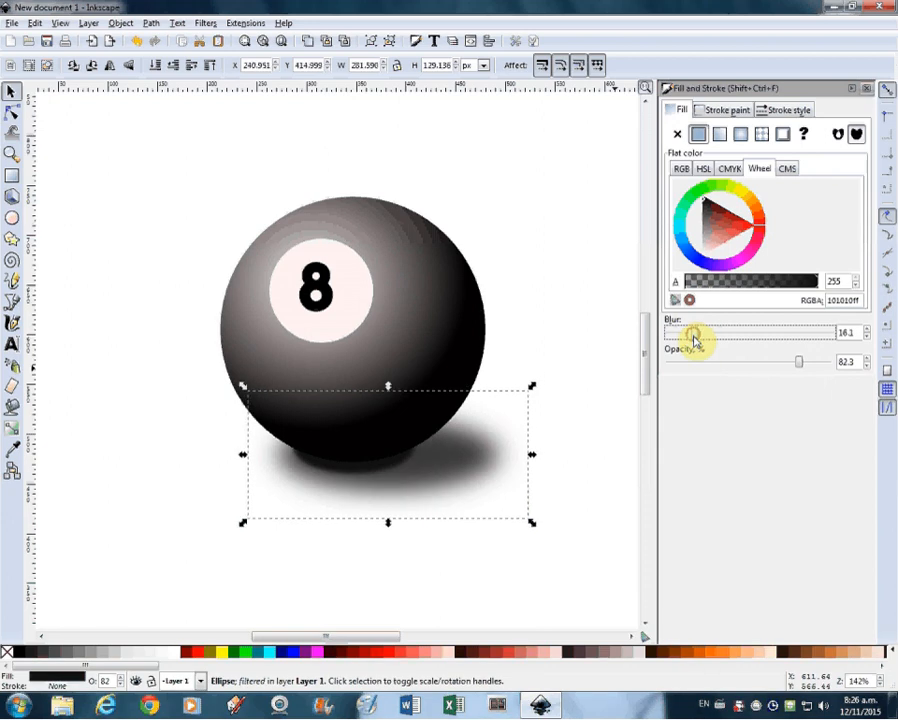
pyautogui.click(571, 404)
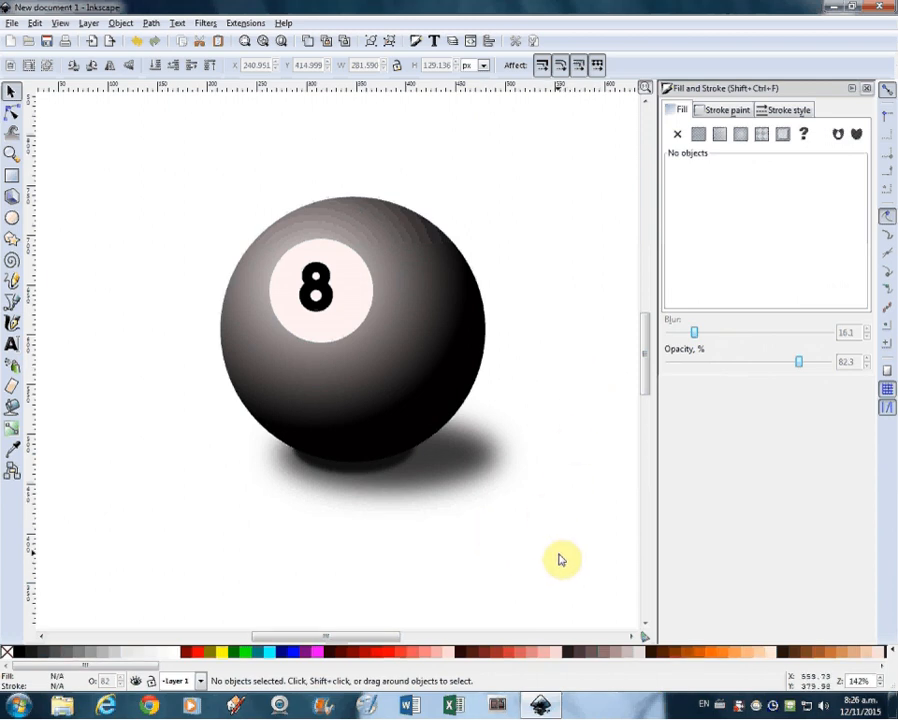
# Group the ball, the off-white circle, the "8" and both shadows into one object
pyautogui.moveTo(368, 440)
pyautogui.mouseDown()
pyautogui.moveTo(250, 378)
pyautogui.moveTo(369, 437)
pyautogui.mouseUp()
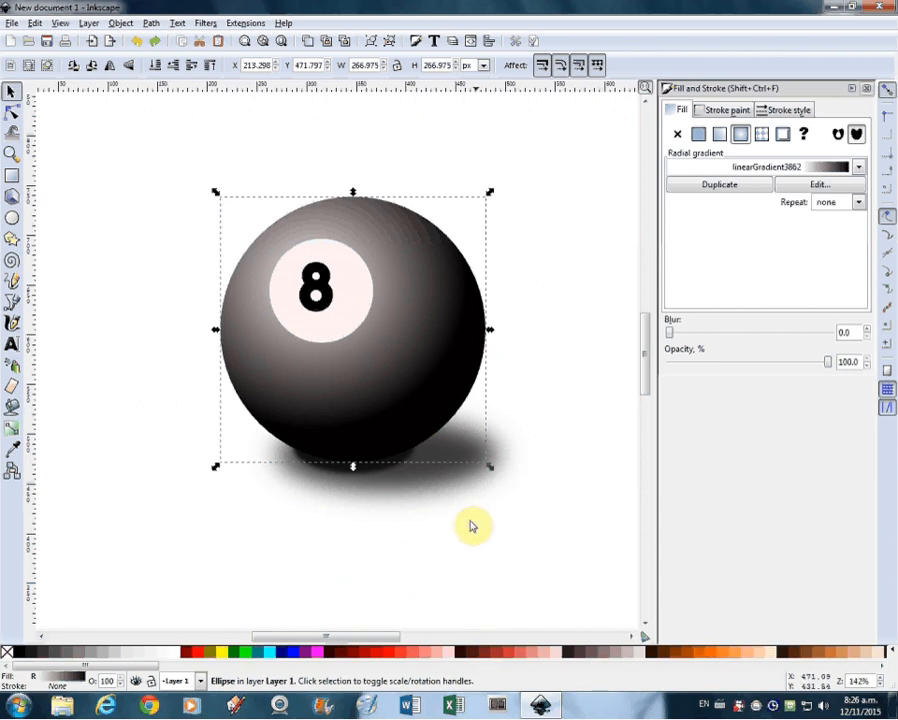
pyautogui.moveTo(141, 145); pyautogui.dragTo(572, 550)
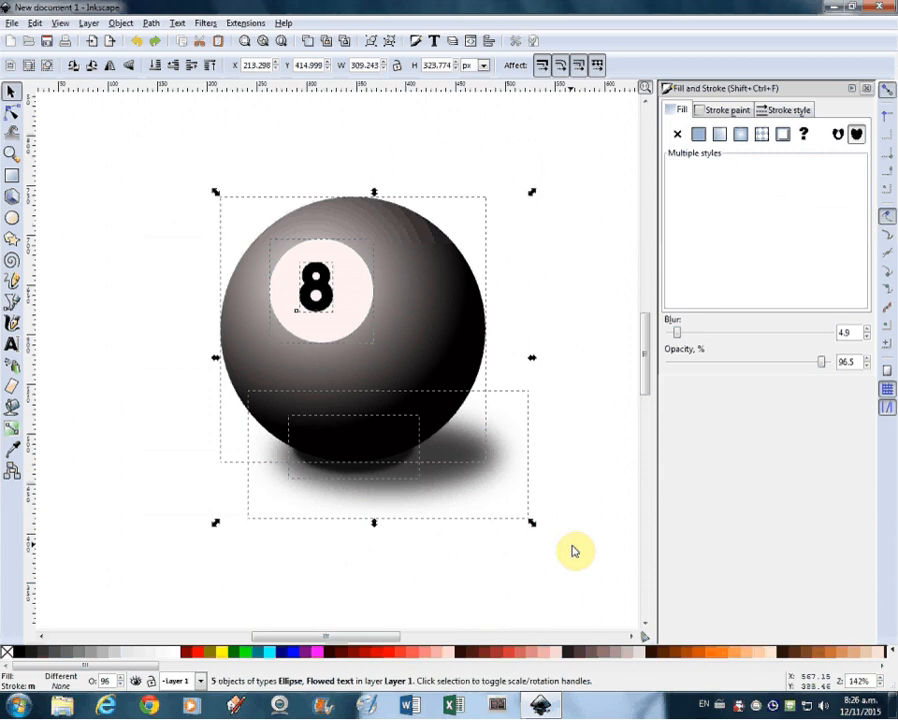
pyautogui.hotkey('ctrl', 'g')
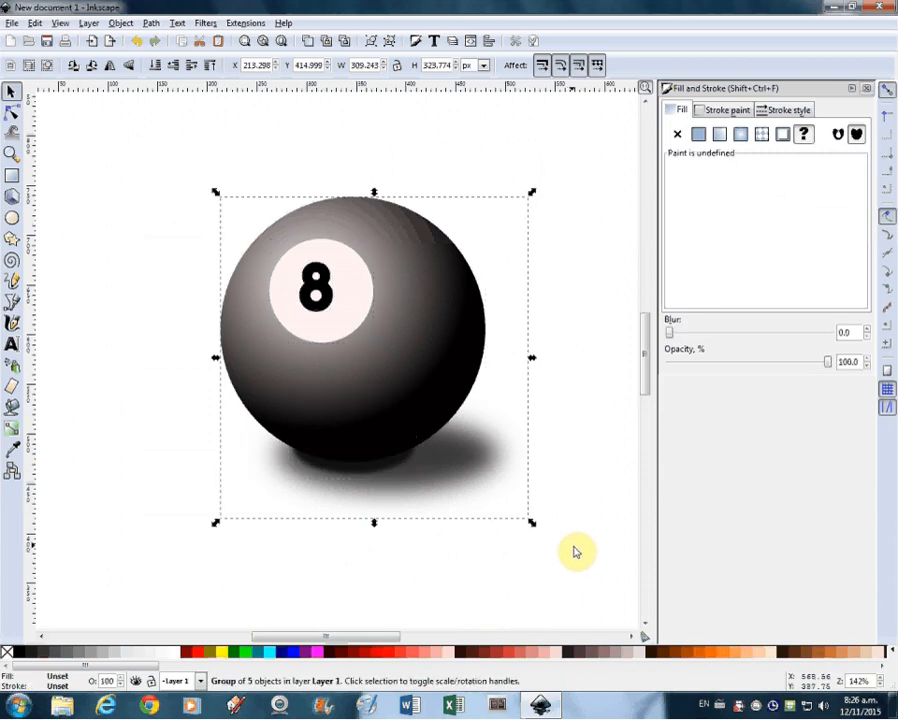
# Scale the grouped 8-ball down to about 184 by 193 px and reposition it in the canvas's upper-left area
pyautogui.click(486, 604)
pyautogui.moveTo(412, 406); pyautogui.dragTo(340, 390)
pyautogui.moveTo(473, 507); pyautogui.dragTo(350, 374)
pyautogui.click(400, 352)
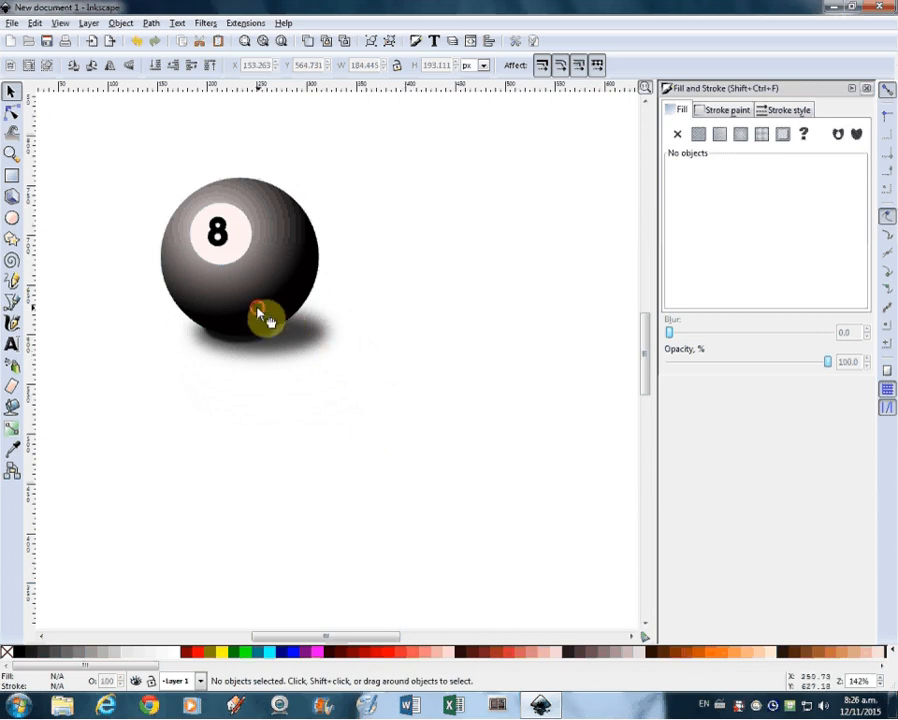
pyautogui.moveTo(259, 312); pyautogui.dragTo(299, 349)
pyautogui.click(426, 380)
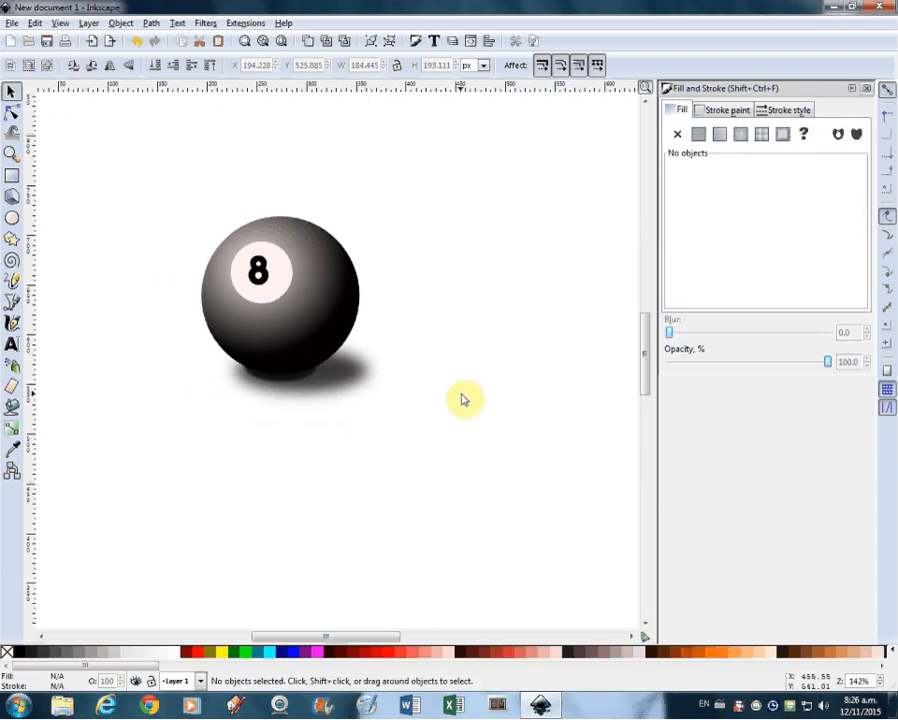